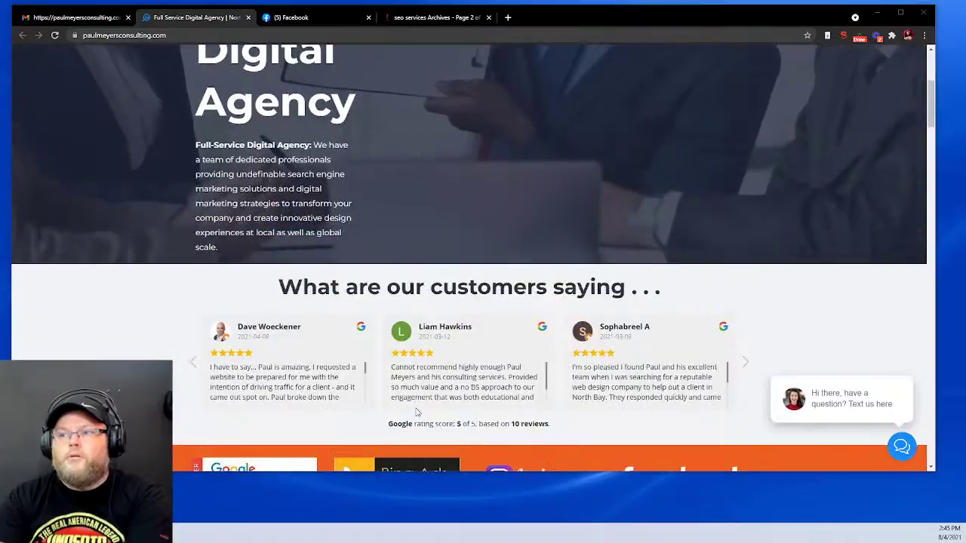
- Examine the homepage's hero banner with its contact form, the customer reviews, the partner logos and the services overview
{"action": "scroll", "coordinate": [415, 411], "scroll_direction": "up", "scroll_amount": 3}
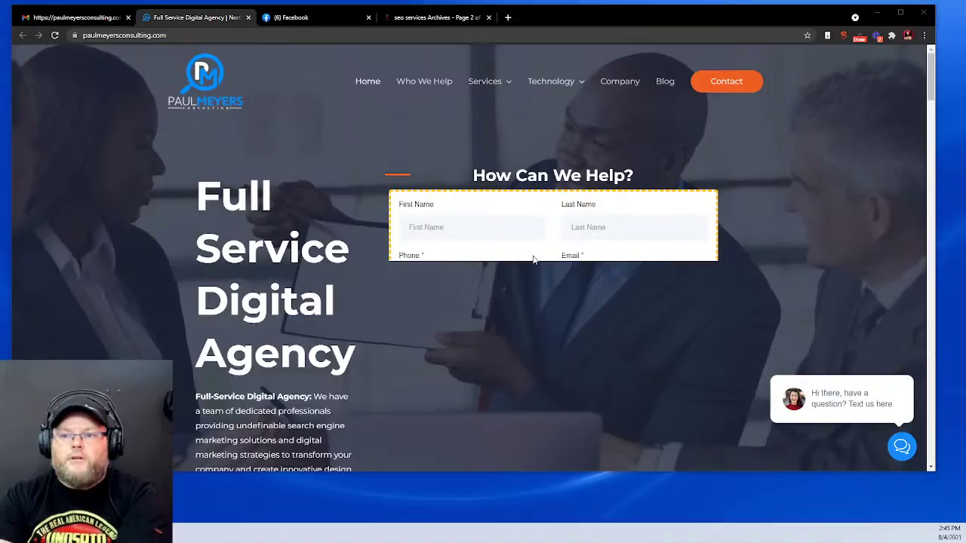
{"action": "scroll", "coordinate": [533, 259], "scroll_direction": "down", "scroll_amount": 3}
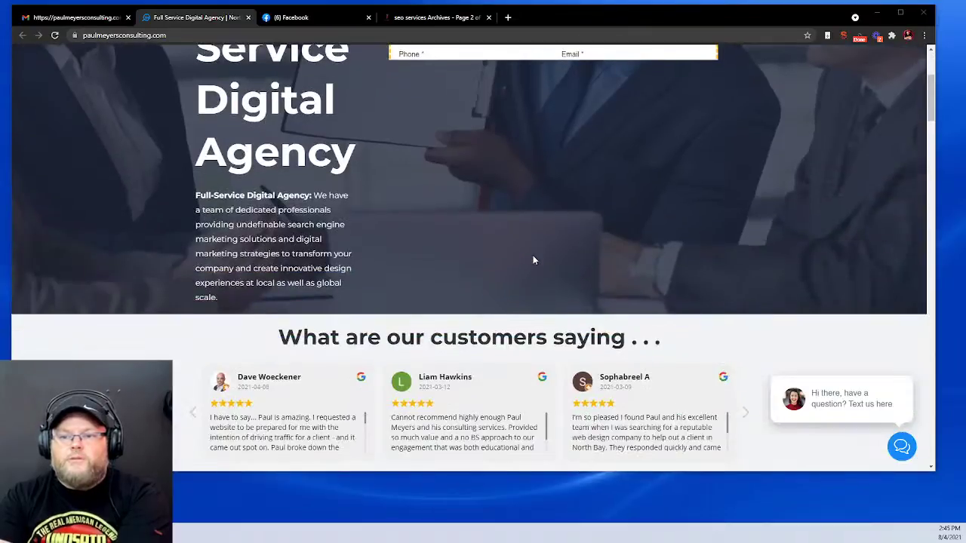
{"action": "scroll", "coordinate": [532, 257], "scroll_direction": "up", "scroll_amount": 3}
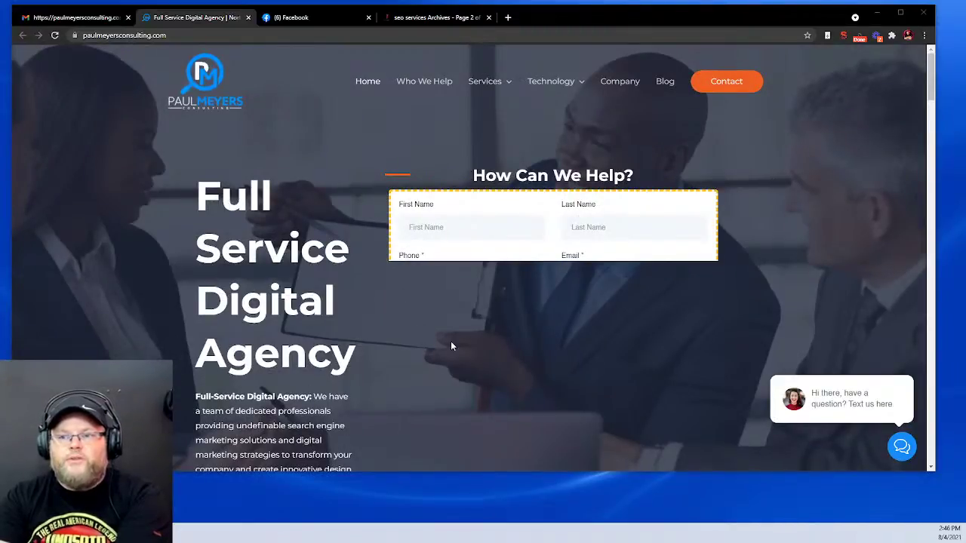
{"action": "scroll", "coordinate": [452, 346], "scroll_direction": "down", "scroll_amount": 4}
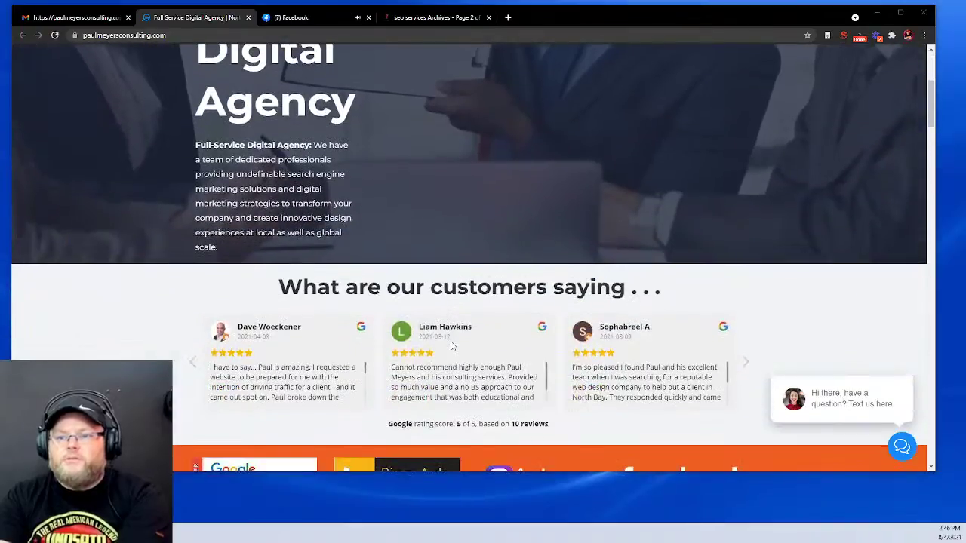
{"action": "scroll", "coordinate": [451, 346], "scroll_direction": "up", "scroll_amount": 4}
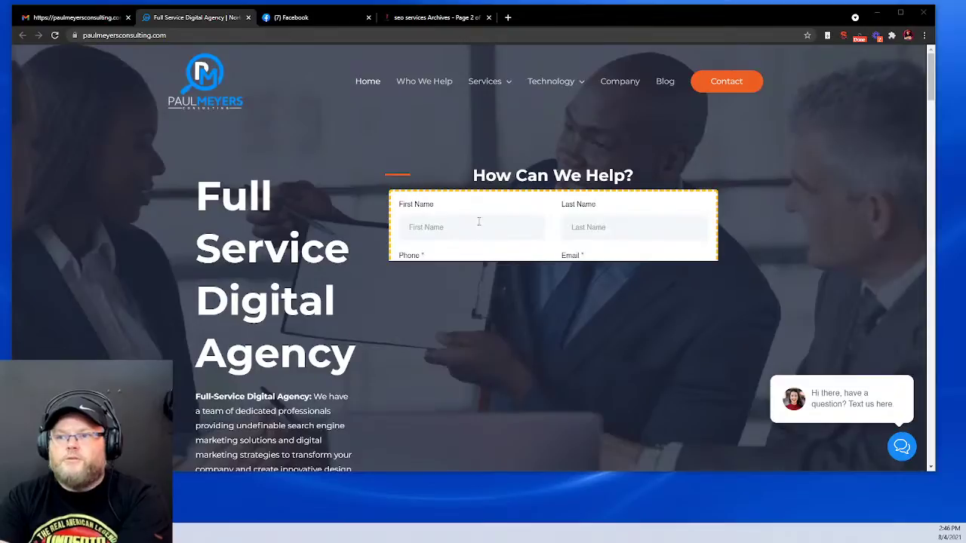
{"action": "scroll", "coordinate": [479, 221], "scroll_direction": "down", "scroll_amount": 3}
{"action": "scroll", "coordinate": [479, 221], "scroll_direction": "down", "scroll_amount": 3}
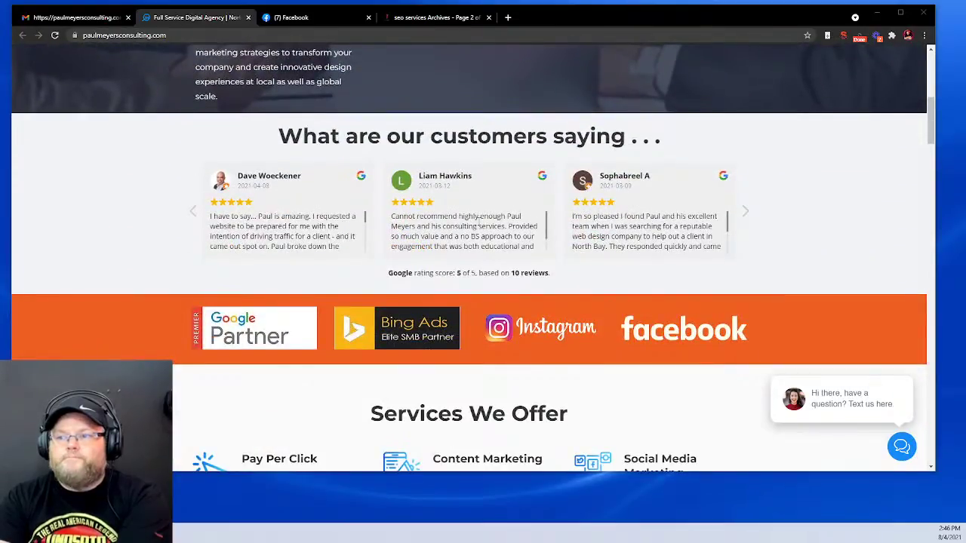
{"action": "scroll", "coordinate": [479, 219], "scroll_direction": "down", "scroll_amount": 2}
{"action": "scroll", "coordinate": [478, 219], "scroll_direction": "down", "scroll_amount": 1}
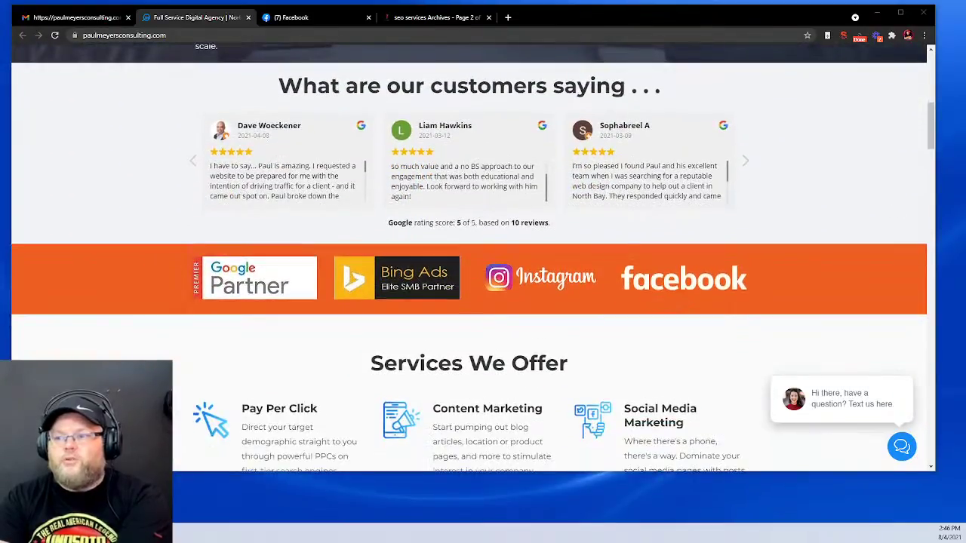
{"action": "scroll", "coordinate": [832, 224], "scroll_direction": "down", "scroll_amount": 1}
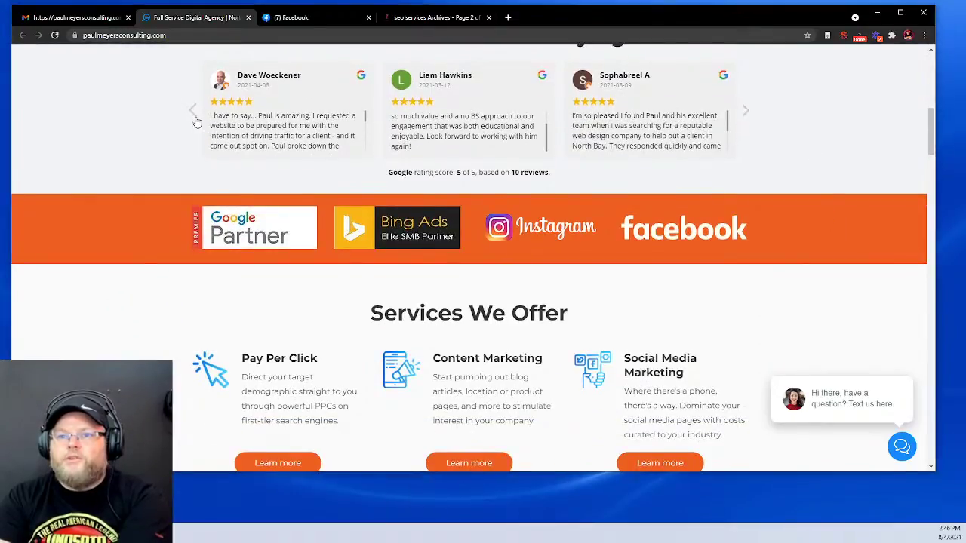
{"action": "scroll", "coordinate": [501, 136], "scroll_direction": "down", "scroll_amount": 3}
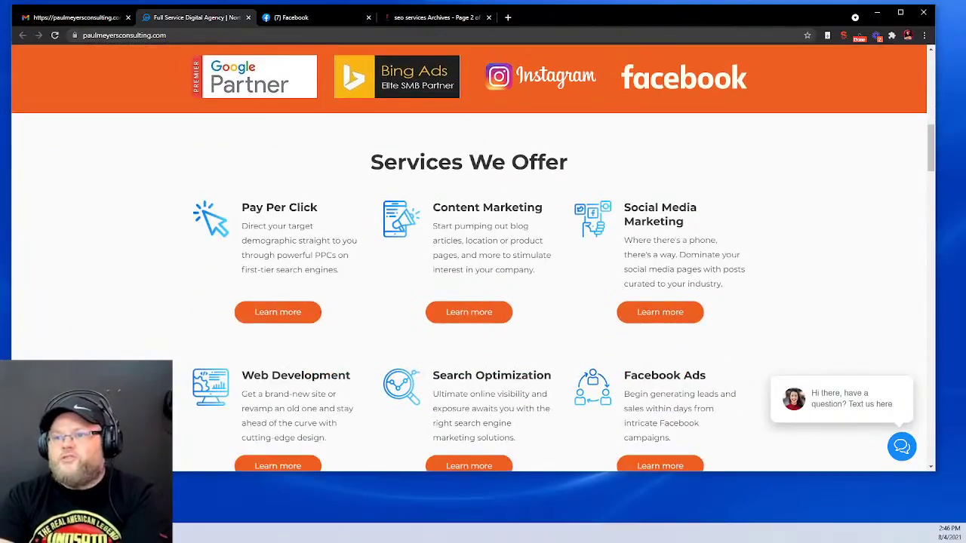
{"action": "scroll", "coordinate": [506, 170], "scroll_direction": "up", "scroll_amount": 10}
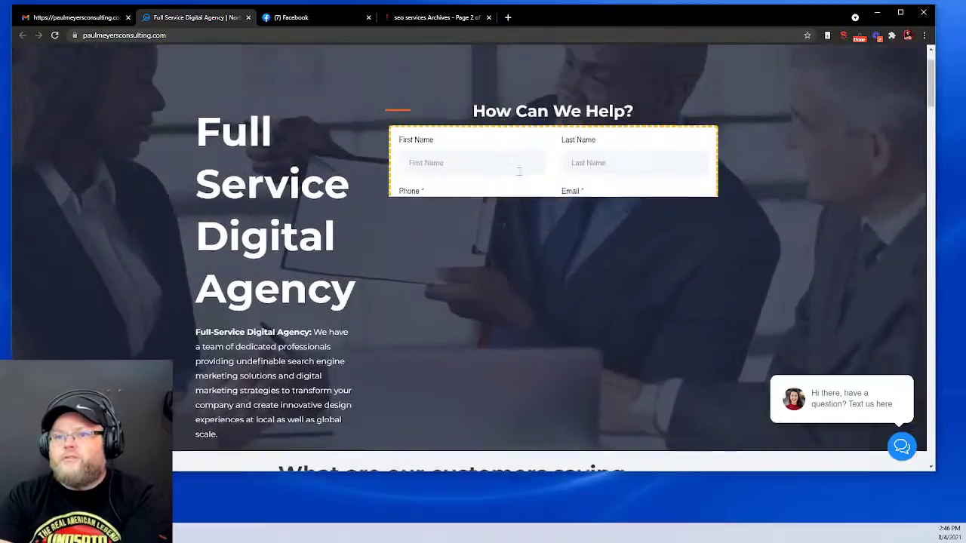
- Inspect the homepage's heading structure with the SEO browser extension, then close its report
{"action": "left_click", "coordinate": [844, 35]}
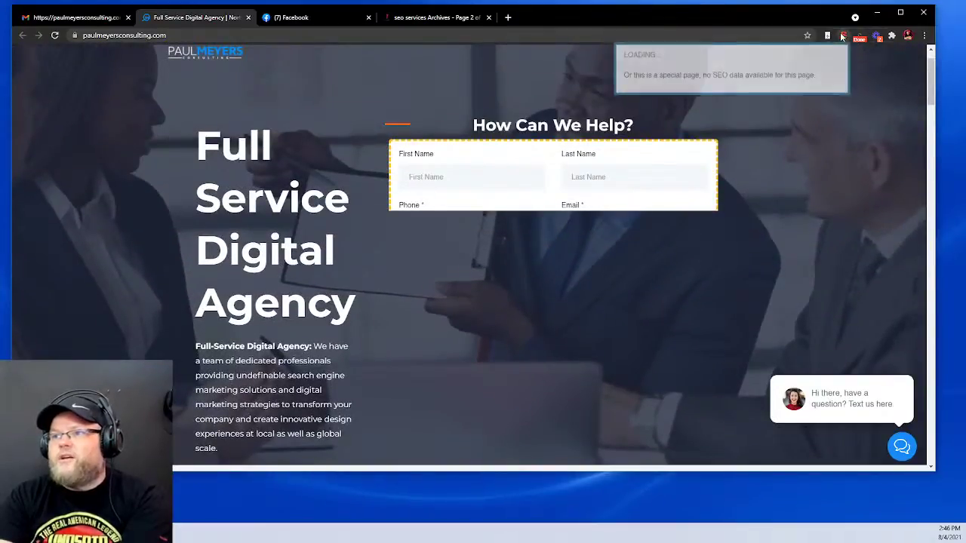
{"action": "left_click", "coordinate": [613, 63]}
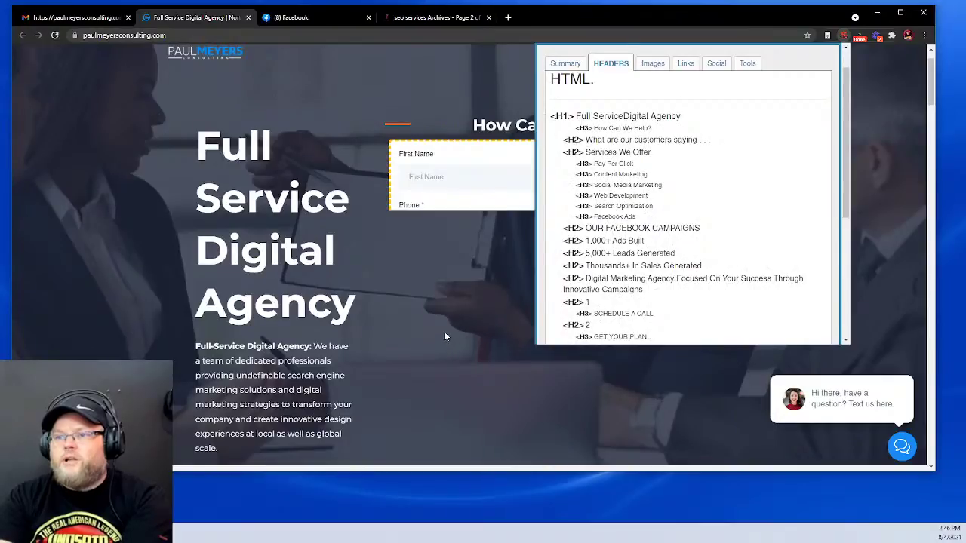
{"action": "left_click", "coordinate": [634, 389]}
- Review the homepage's services, Facebook campaigns, three-step call-to-action and PPC campaigns sections
{"action": "scroll", "coordinate": [640, 412], "scroll_direction": "down", "scroll_amount": 12}
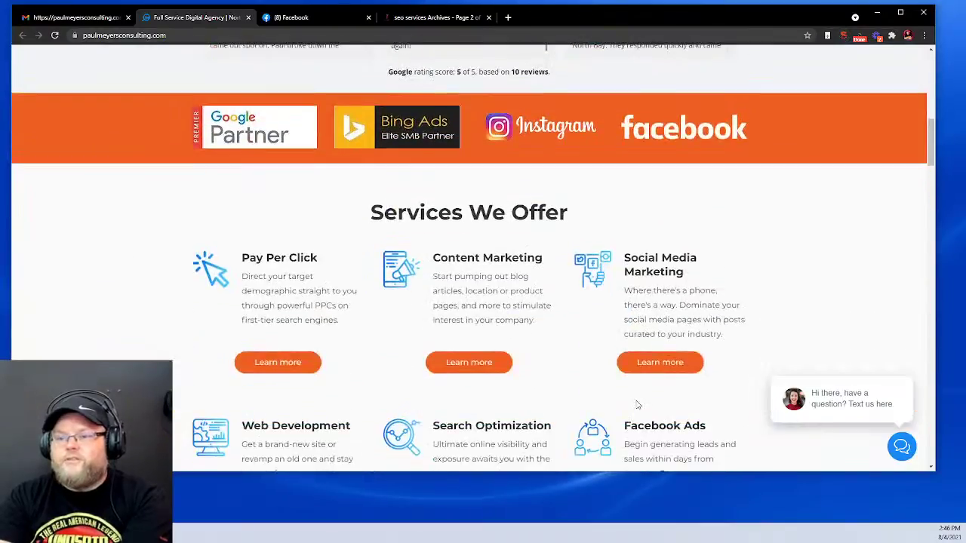
{"action": "scroll", "coordinate": [638, 400], "scroll_direction": "down", "scroll_amount": 3}
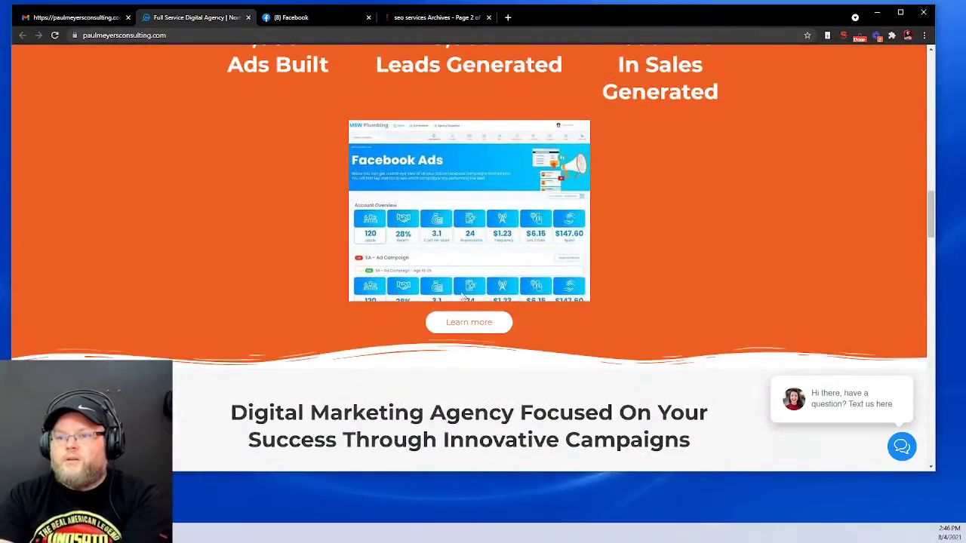
{"action": "scroll", "coordinate": [588, 330], "scroll_direction": "up", "scroll_amount": 3}
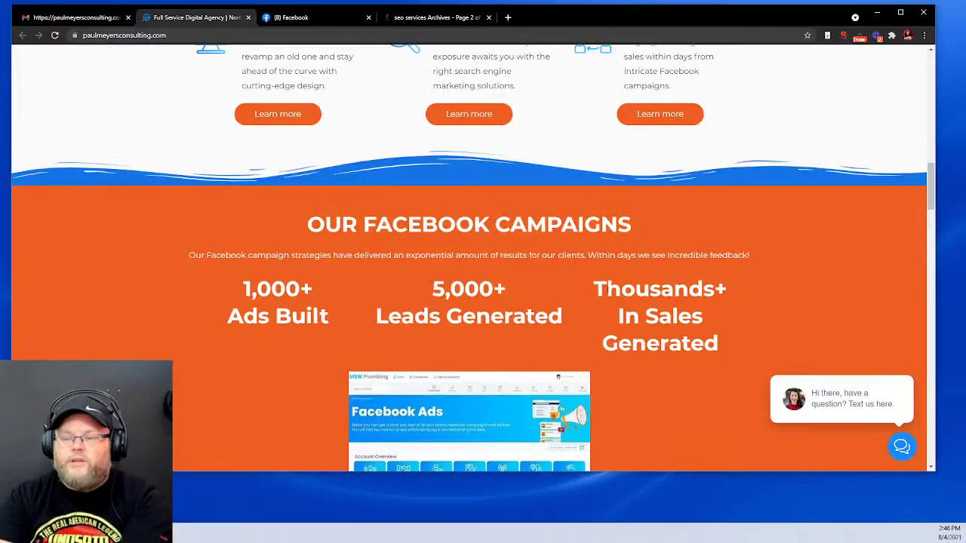
{"action": "scroll", "coordinate": [539, 296], "scroll_direction": "down", "scroll_amount": 6}
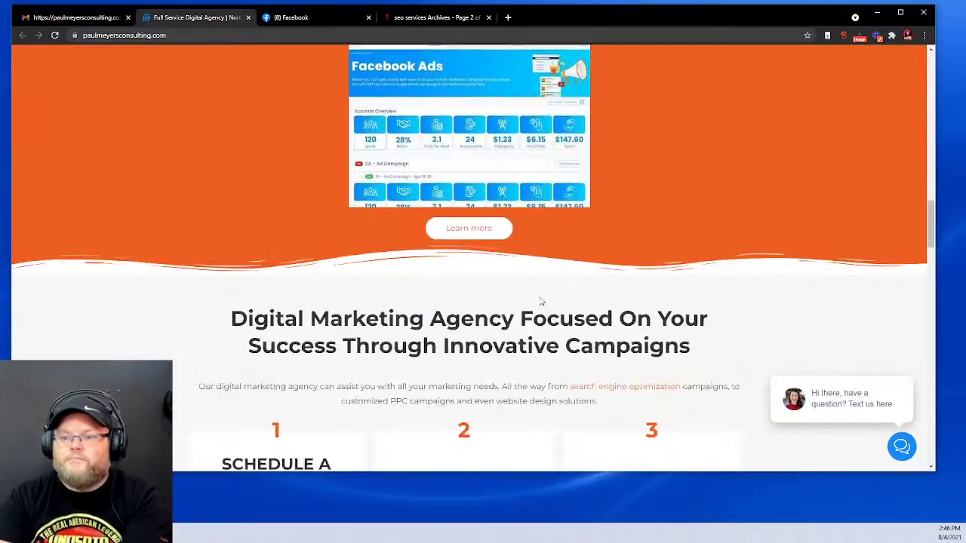
{"action": "scroll", "coordinate": [541, 296], "scroll_direction": "down", "scroll_amount": 3}
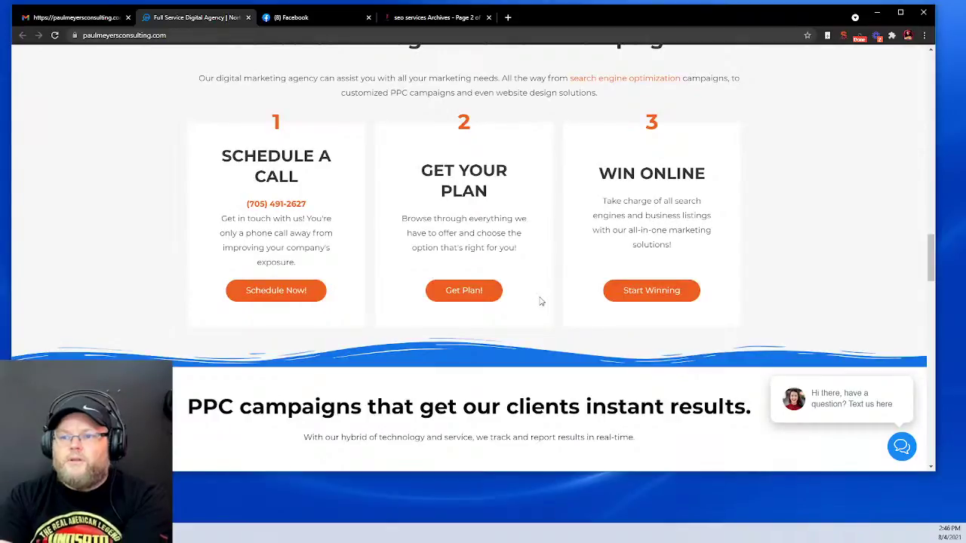
{"action": "scroll", "coordinate": [541, 302], "scroll_direction": "down", "scroll_amount": 3}
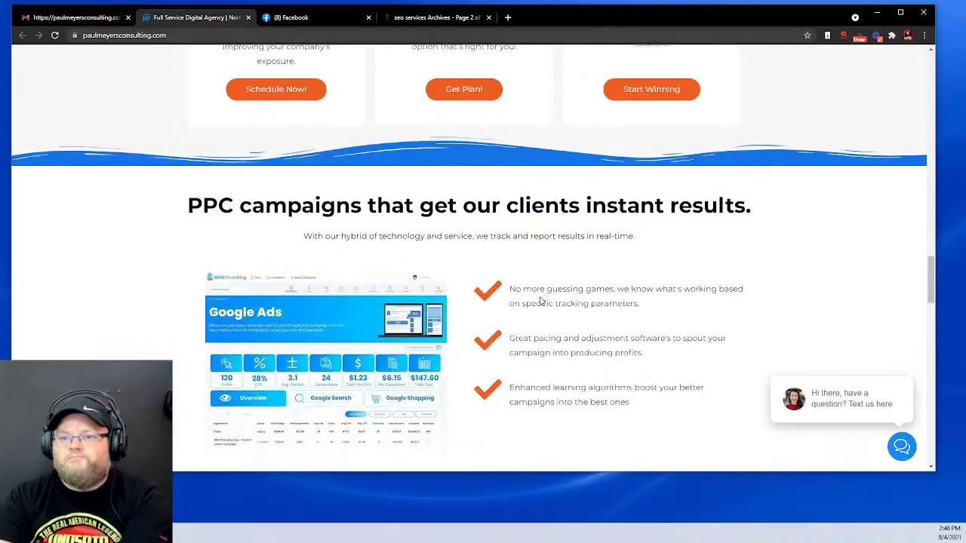
- Examine the lower homepage: the video gallery, the "How can we help?" form, the embedded map and the footer
{"action": "scroll", "coordinate": [542, 301], "scroll_direction": "down", "scroll_amount": 2}
{"action": "scroll", "coordinate": [542, 302], "scroll_direction": "down", "scroll_amount": 3}
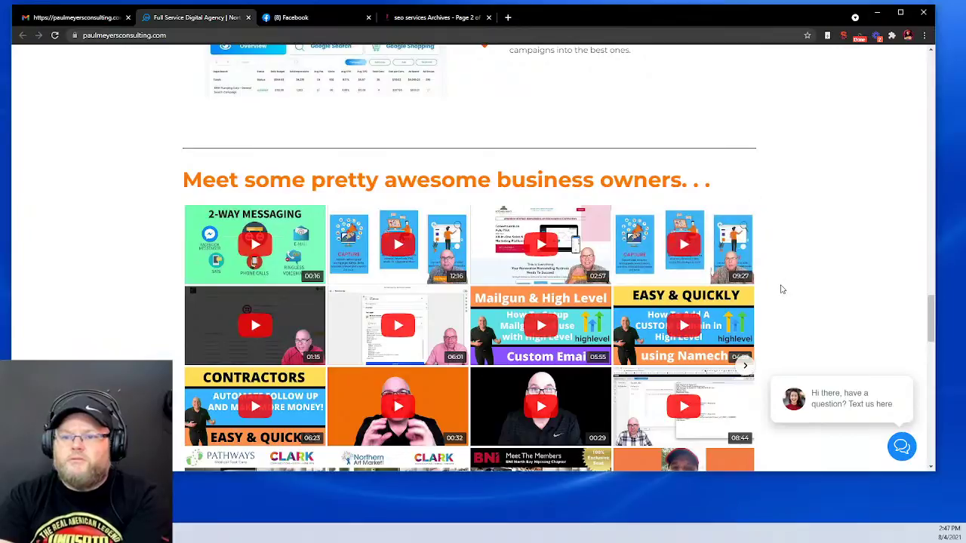
{"action": "scroll", "coordinate": [782, 289], "scroll_direction": "down", "scroll_amount": 1}
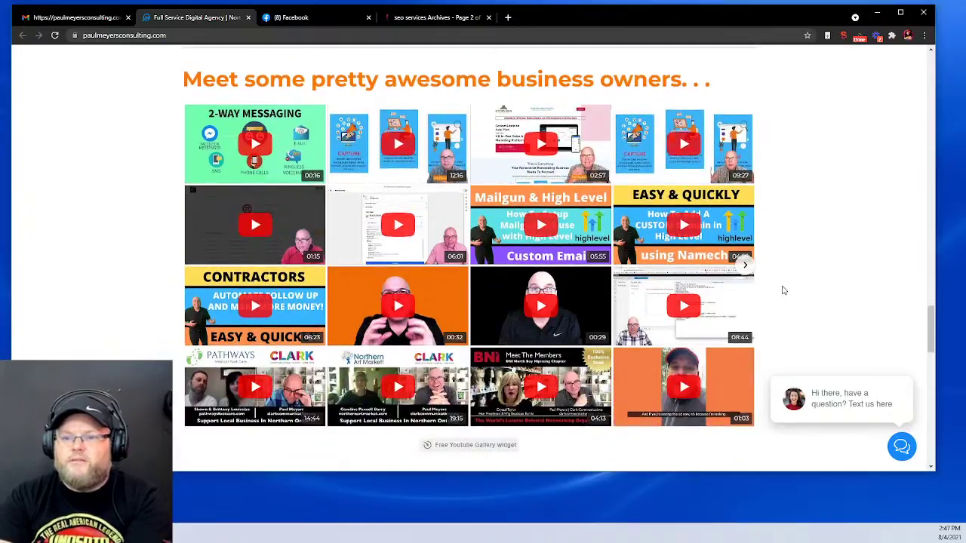
{"action": "scroll", "coordinate": [782, 289], "scroll_direction": "down", "scroll_amount": 1}
{"action": "scroll", "coordinate": [782, 289], "scroll_direction": "up", "scroll_amount": 1}
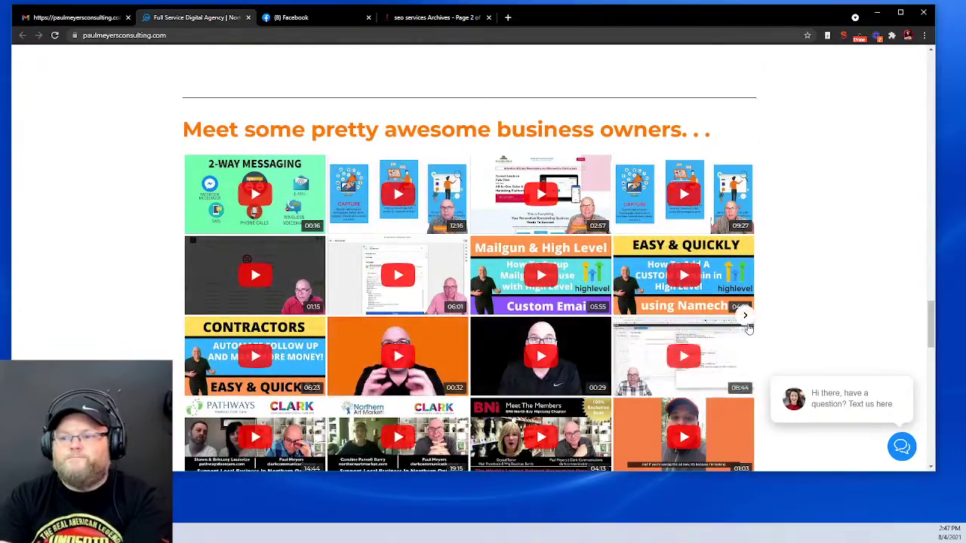
{"action": "scroll", "coordinate": [749, 330], "scroll_direction": "down", "scroll_amount": 3}
{"action": "scroll", "coordinate": [749, 330], "scroll_direction": "down", "scroll_amount": 2}
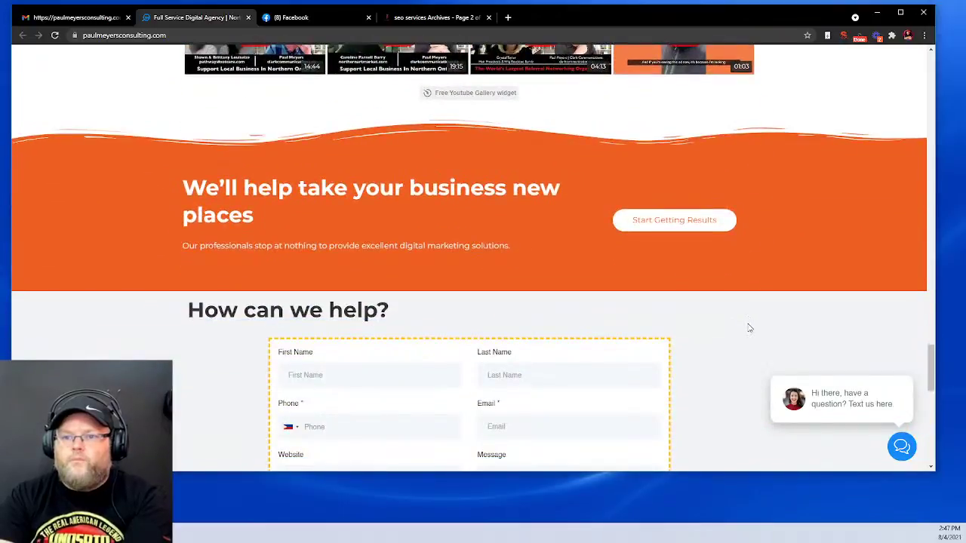
{"action": "scroll", "coordinate": [750, 328], "scroll_direction": "down", "scroll_amount": 3}
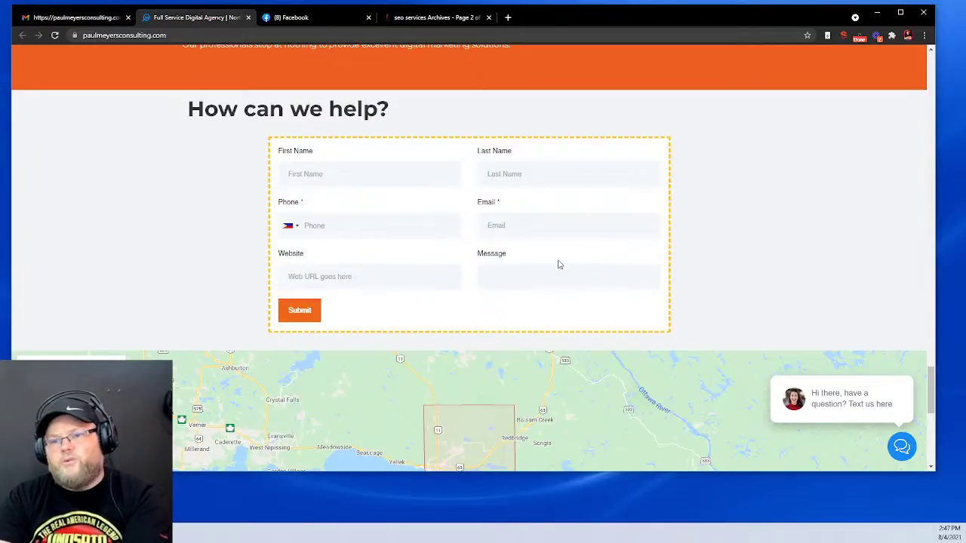
{"action": "scroll", "coordinate": [560, 264], "scroll_direction": "down", "scroll_amount": 3}
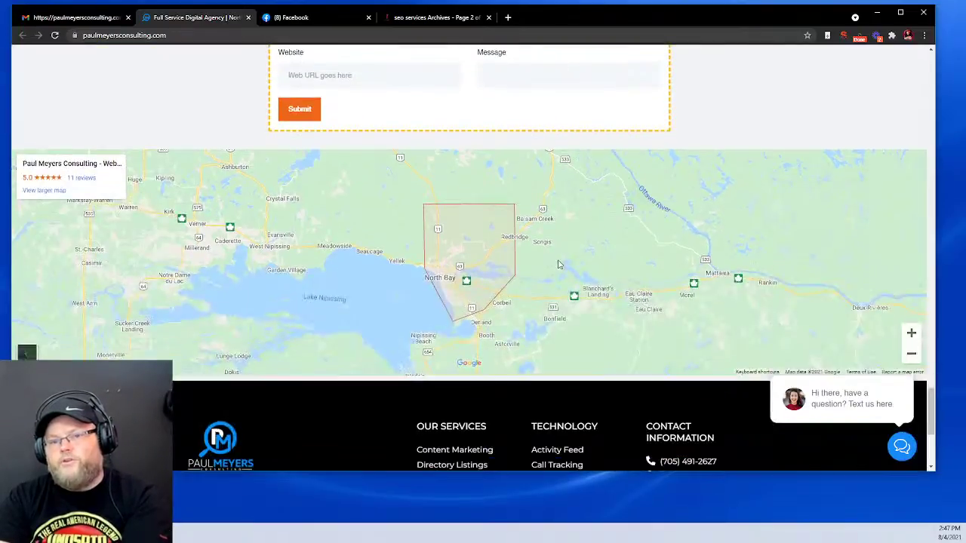
{"action": "scroll", "coordinate": [559, 264], "scroll_direction": "down", "scroll_amount": 4}
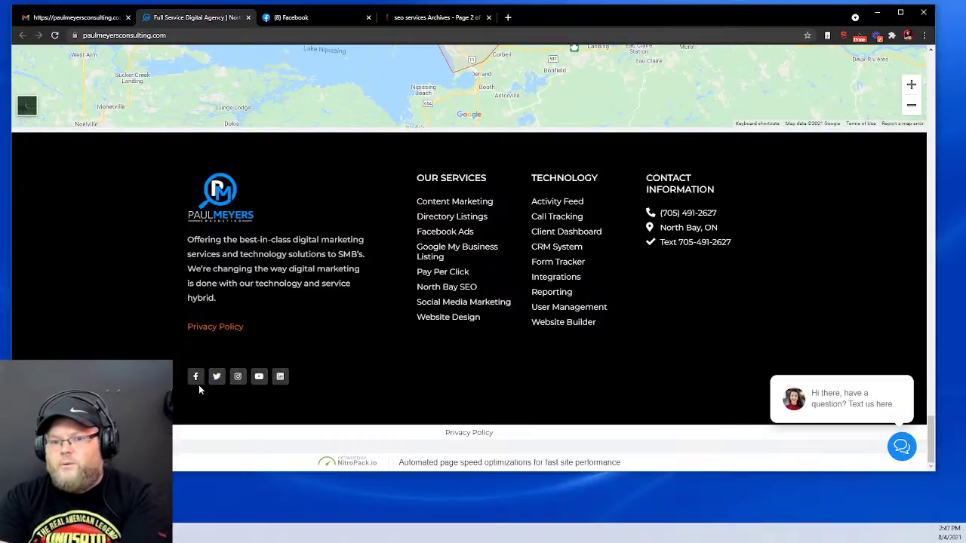
- Return to the start of the homepage and recheck its content from the hero text through the Facebook campaigns section
{"action": "left_click", "coordinate": [932, 61]}
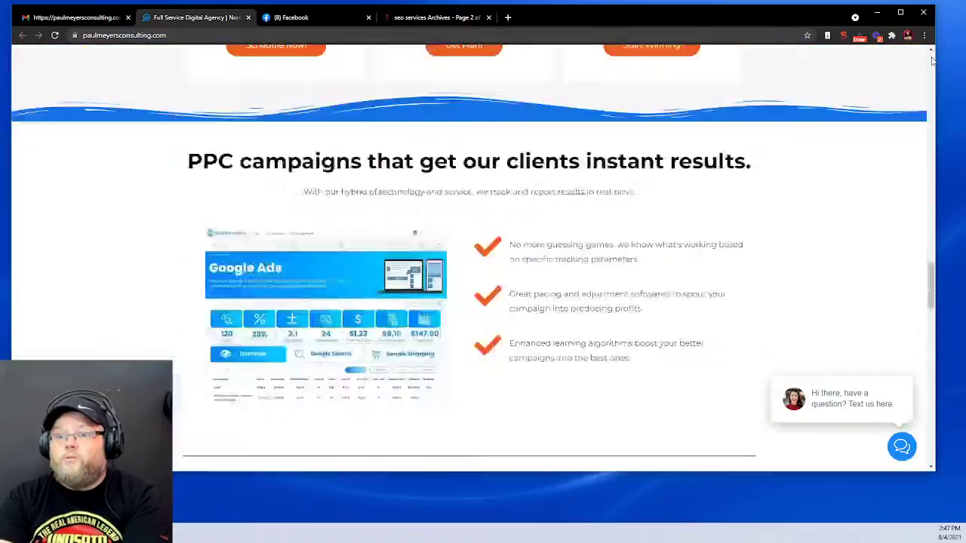
{"action": "left_click", "coordinate": [933, 60]}
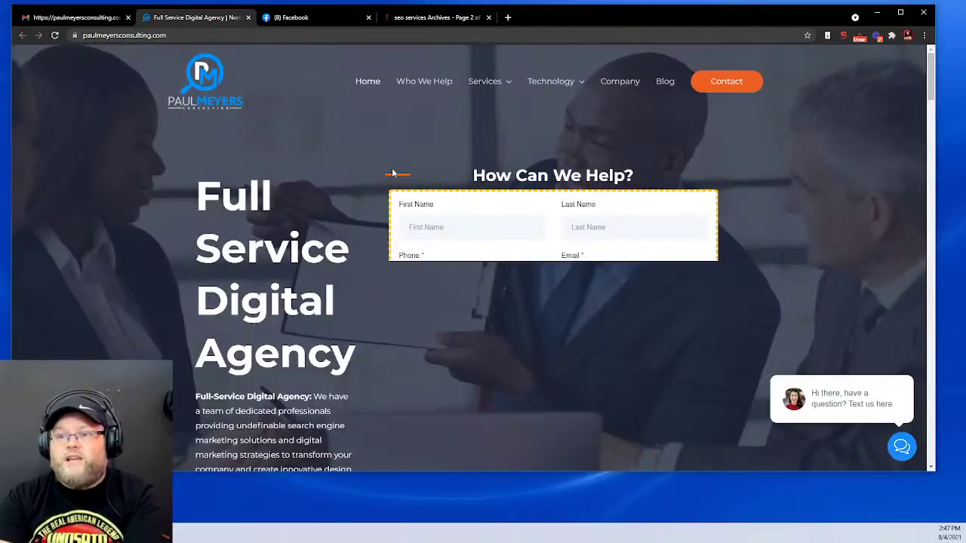
{"action": "mouse_move", "coordinate": [489, 84]}
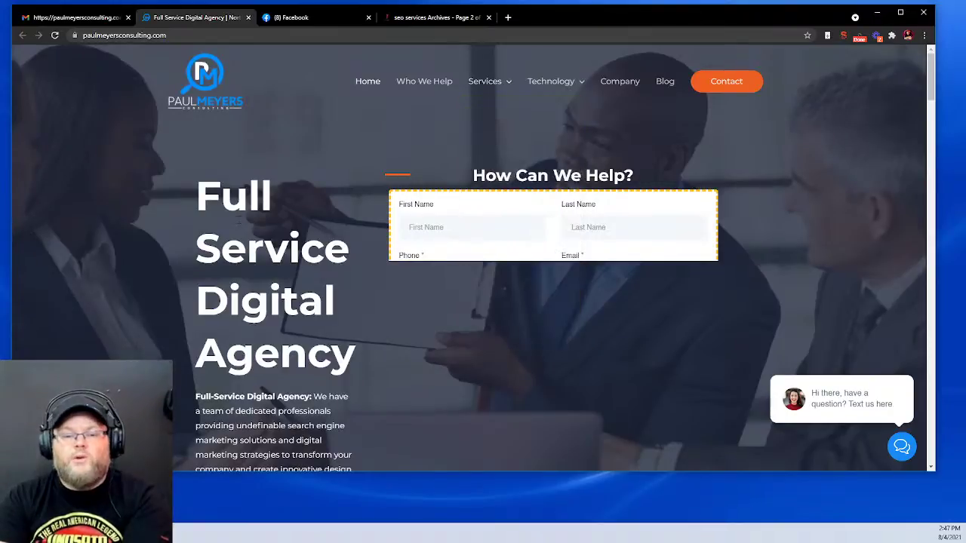
{"action": "scroll", "coordinate": [242, 219], "scroll_direction": "down", "scroll_amount": 1}
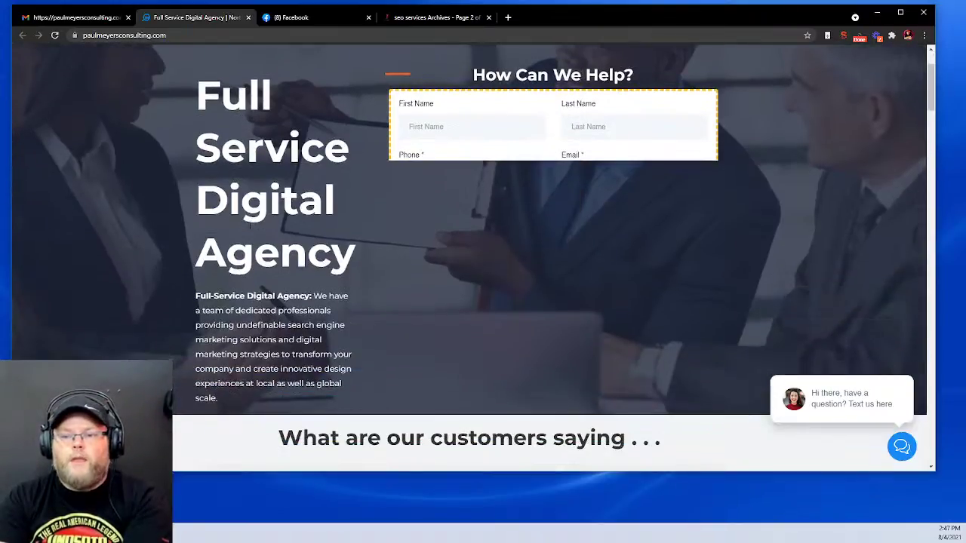
{"action": "scroll", "coordinate": [242, 219], "scroll_direction": "down", "scroll_amount": 3}
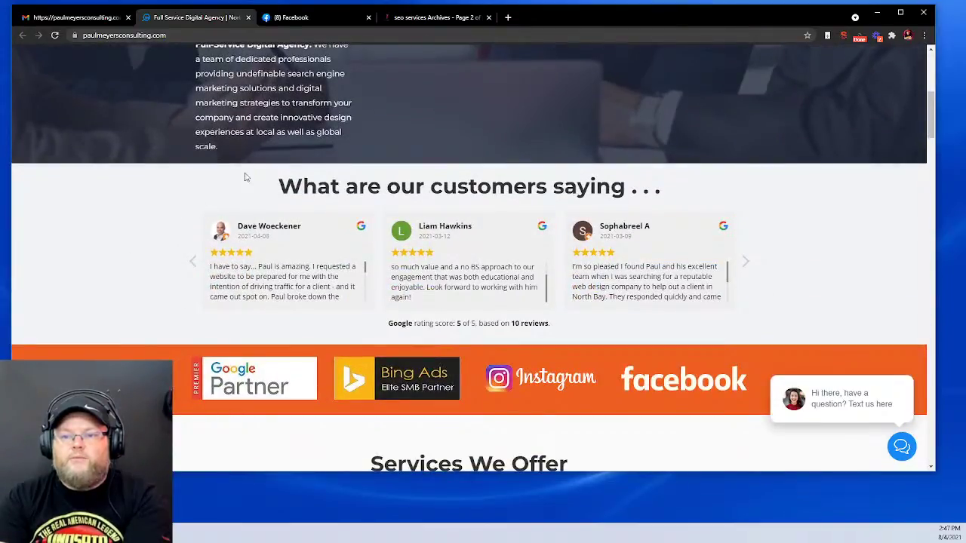
{"action": "scroll", "coordinate": [770, 294], "scroll_direction": "down", "scroll_amount": 1}
{"action": "scroll", "coordinate": [582, 276], "scroll_direction": "down", "scroll_amount": 3}
{"action": "scroll", "coordinate": [345, 218], "scroll_direction": "down", "scroll_amount": 3}
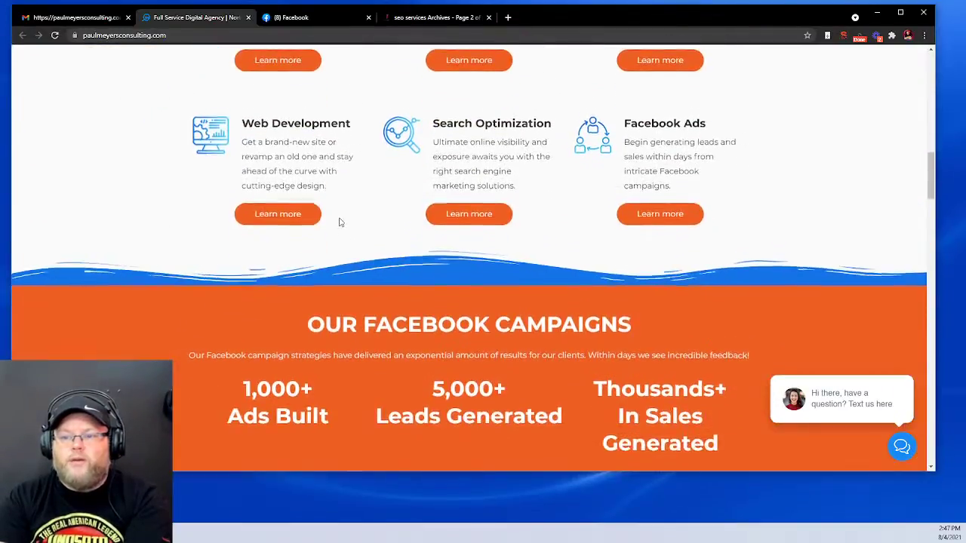
{"action": "scroll", "coordinate": [338, 222], "scroll_direction": "down", "scroll_amount": 3}
{"action": "scroll", "coordinate": [339, 222], "scroll_direction": "up", "scroll_amount": 15}
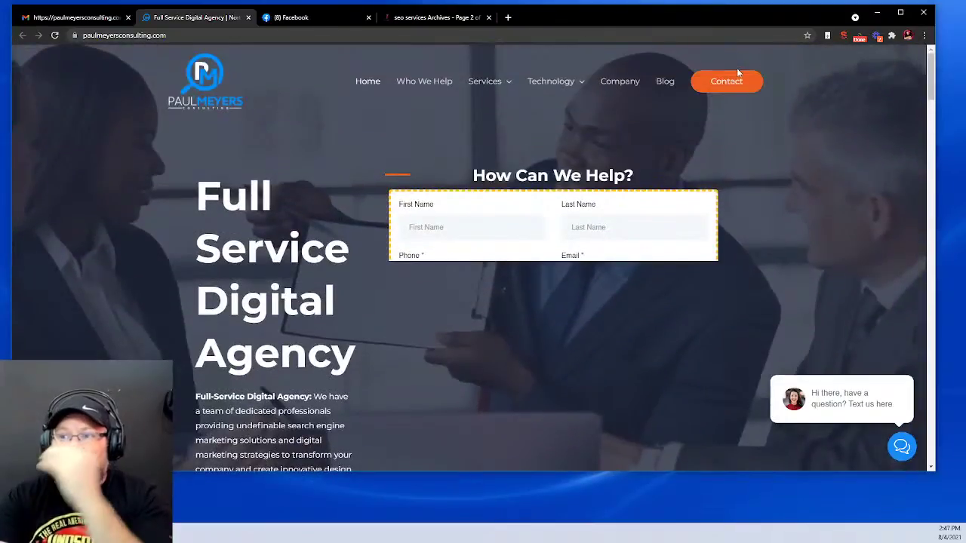
- Open the site's Contact page and review its contact info, form, map and footer
{"action": "left_click", "coordinate": [725, 90]}
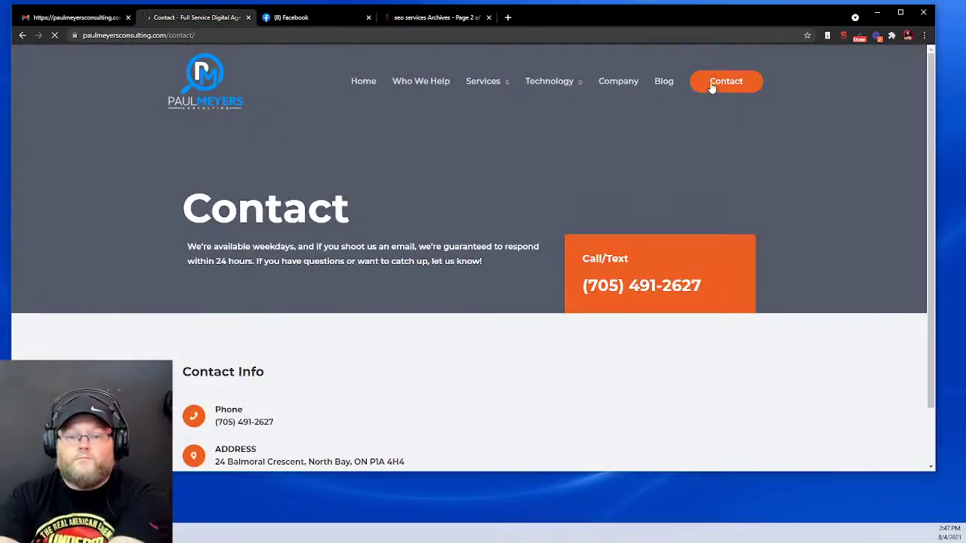
{"action": "scroll", "coordinate": [638, 70], "scroll_direction": "down", "scroll_amount": 3}
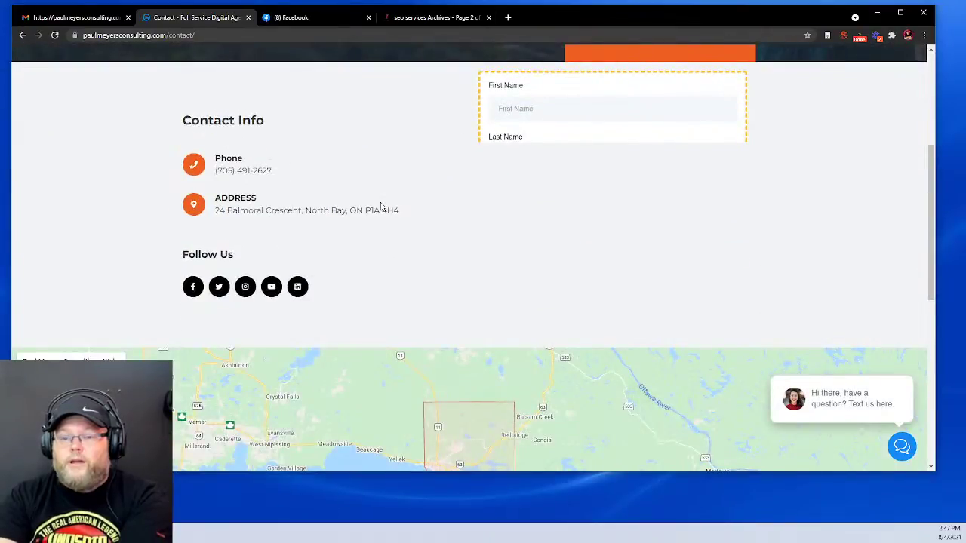
{"action": "scroll", "coordinate": [382, 202], "scroll_direction": "down", "scroll_amount": 3}
{"action": "scroll", "coordinate": [382, 201], "scroll_direction": "down", "scroll_amount": 3}
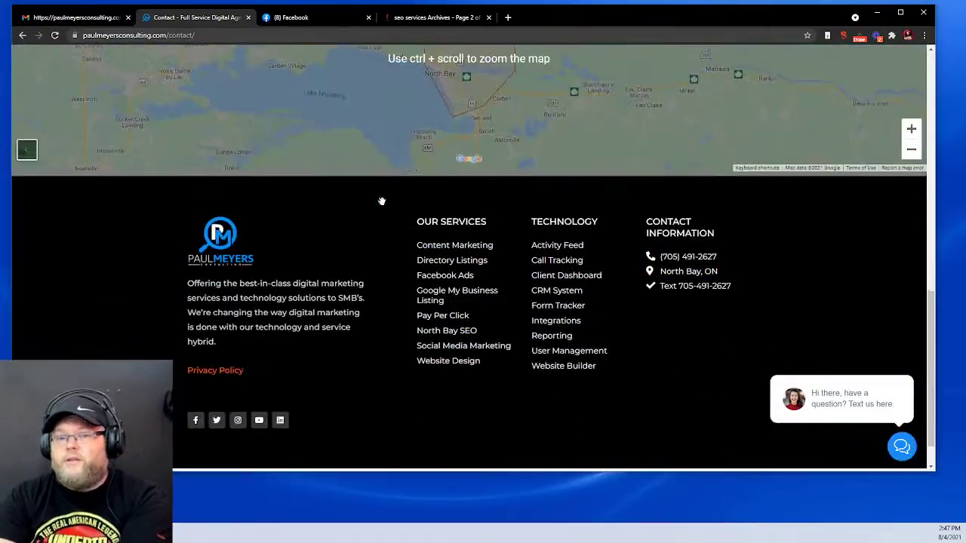
- Return from the Contact page to the site's homepage
{"action": "scroll", "coordinate": [525, 190], "scroll_direction": "up", "scroll_amount": 3}
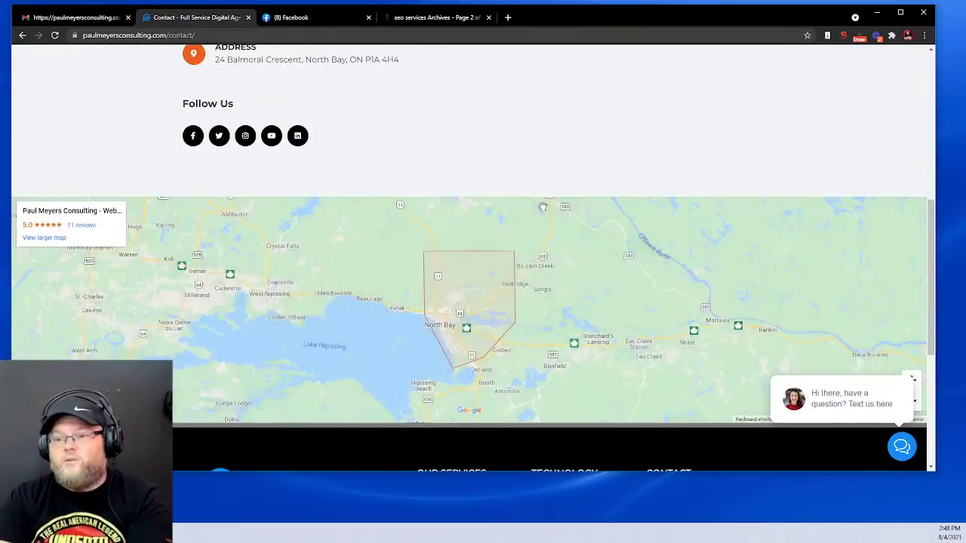
{"action": "scroll", "coordinate": [543, 206], "scroll_direction": "up", "scroll_amount": 5}
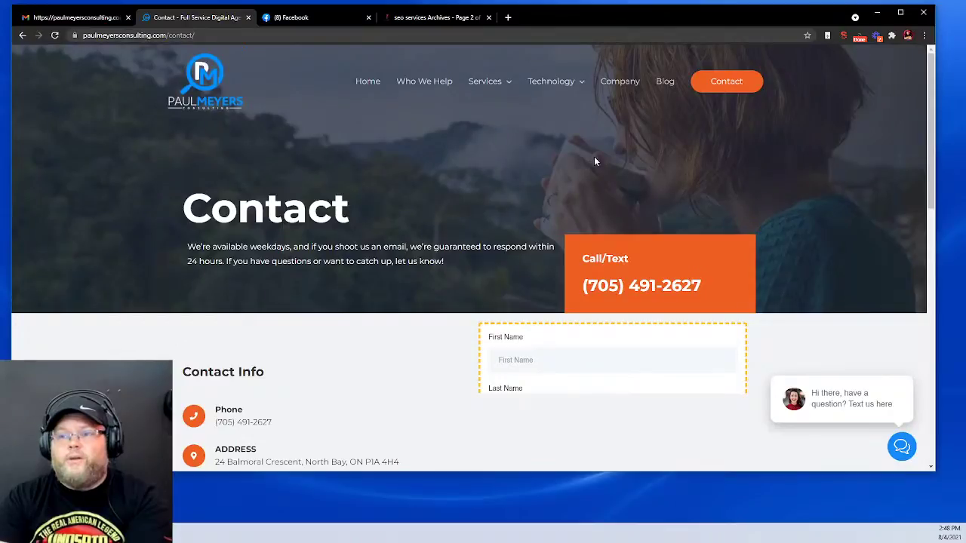
{"action": "left_click", "coordinate": [238, 78]}
{"action": "right_click", "coordinate": [845, 78]}
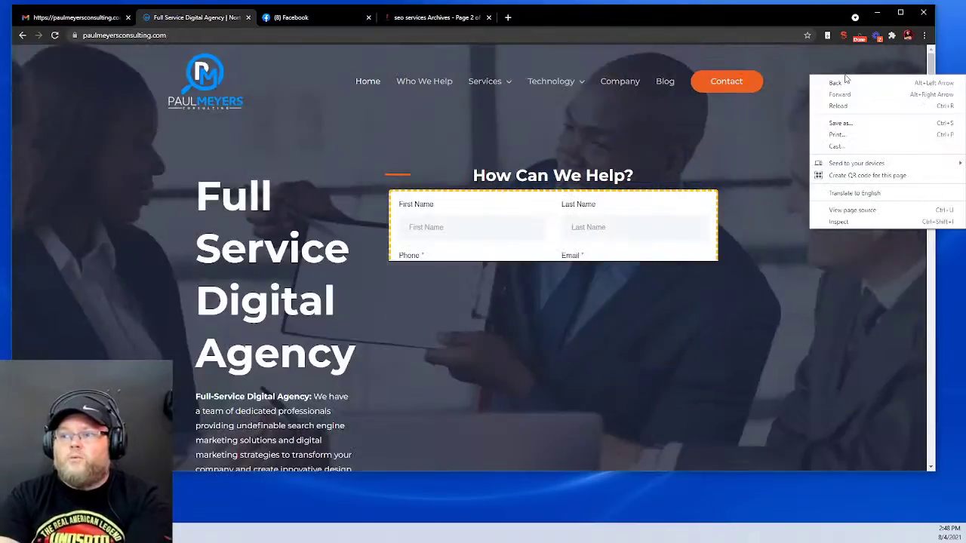
{"action": "left_click", "coordinate": [863, 222]}
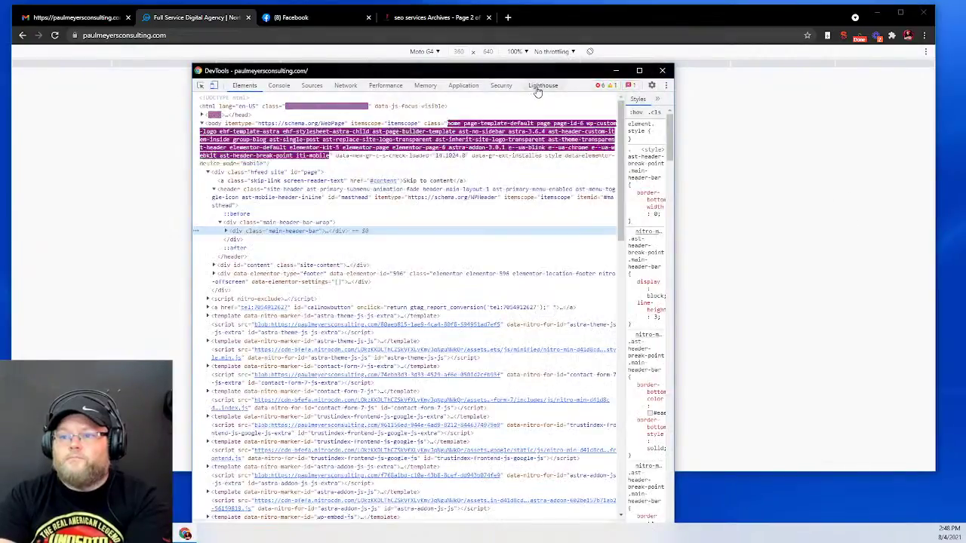
{"action": "left_click", "coordinate": [540, 86]}
{"action": "left_click", "coordinate": [330, 159]}
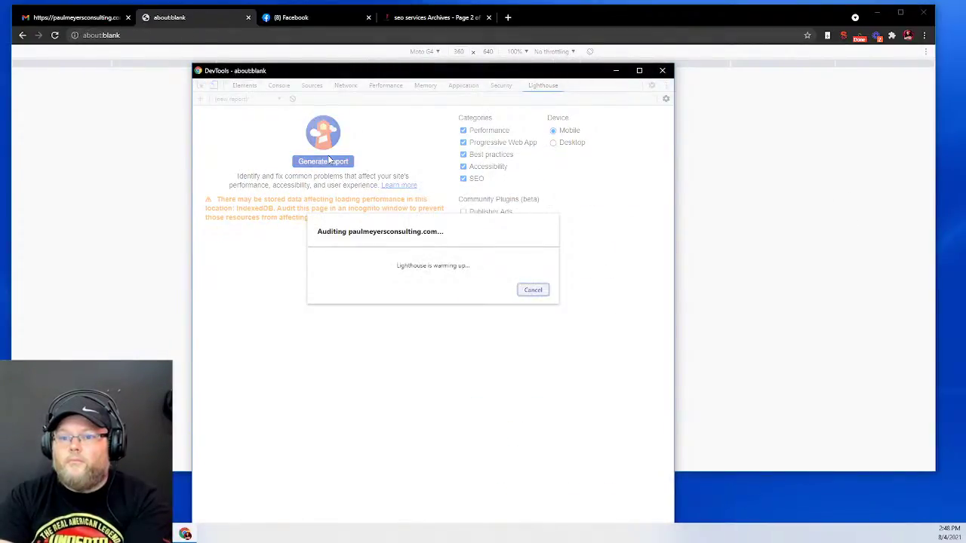
{"action": "left_click", "coordinate": [533, 290]}
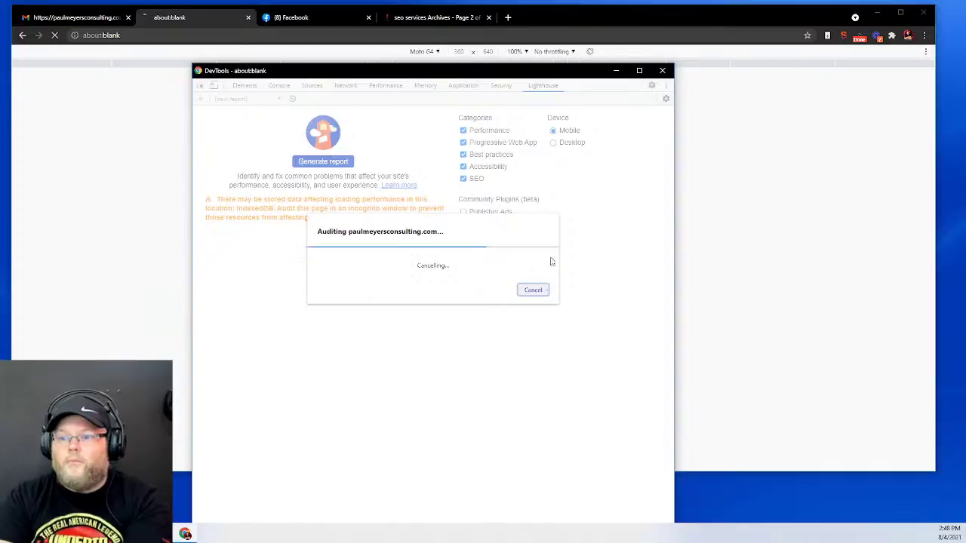
{"action": "left_click", "coordinate": [663, 70]}
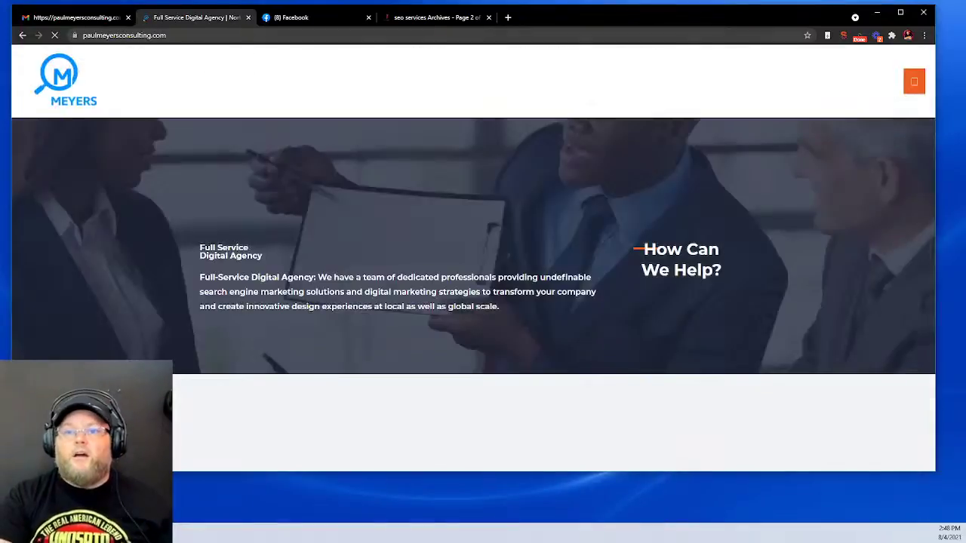
- Copy the homepage address and load it in a new Incognito window
{"action": "left_click", "coordinate": [256, 35]}
{"action": "key", "text": "ctrl+c"}
{"action": "left_click", "coordinate": [924, 36]}
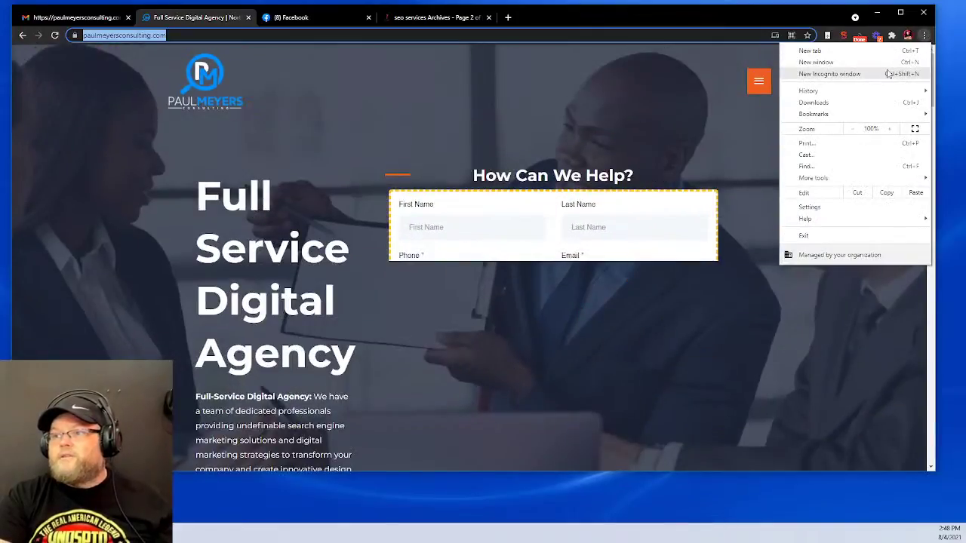
{"action": "left_click", "coordinate": [889, 73]}
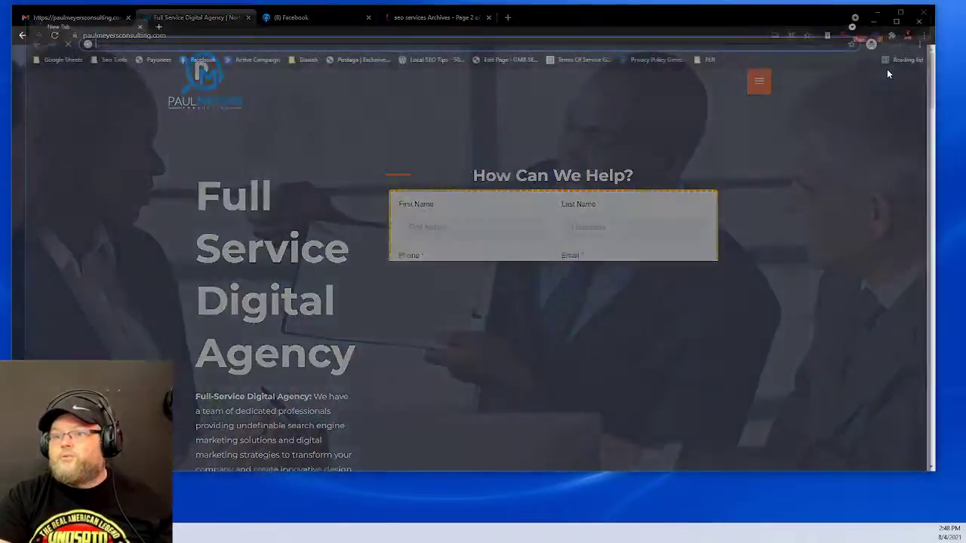
{"action": "key", "text": "ctrl+v"}
{"action": "key", "text": "Return"}
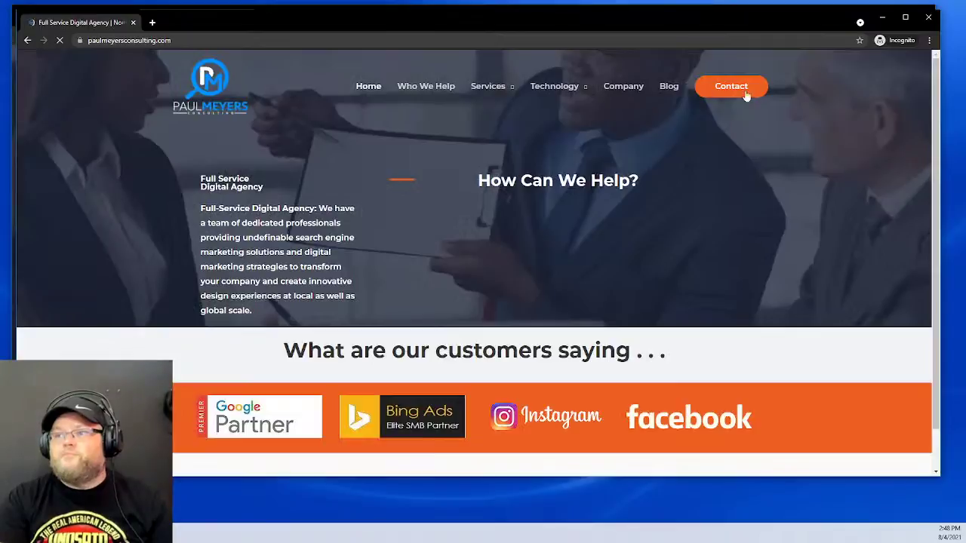
- Generate a Lighthouse report for the homepage in the Incognito window, and close DevTools after viewing the category scores
{"action": "right_click", "coordinate": [843, 85]}
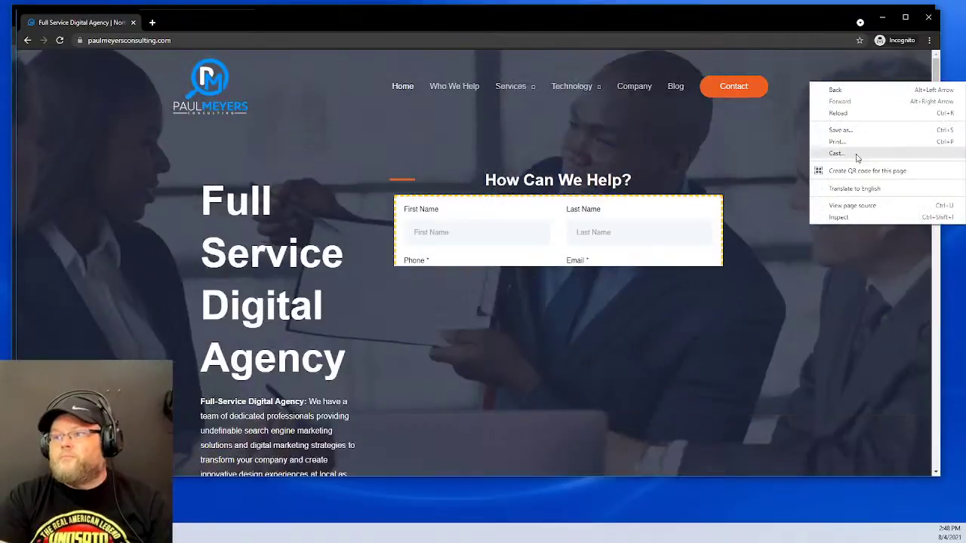
{"action": "left_click", "coordinate": [854, 215]}
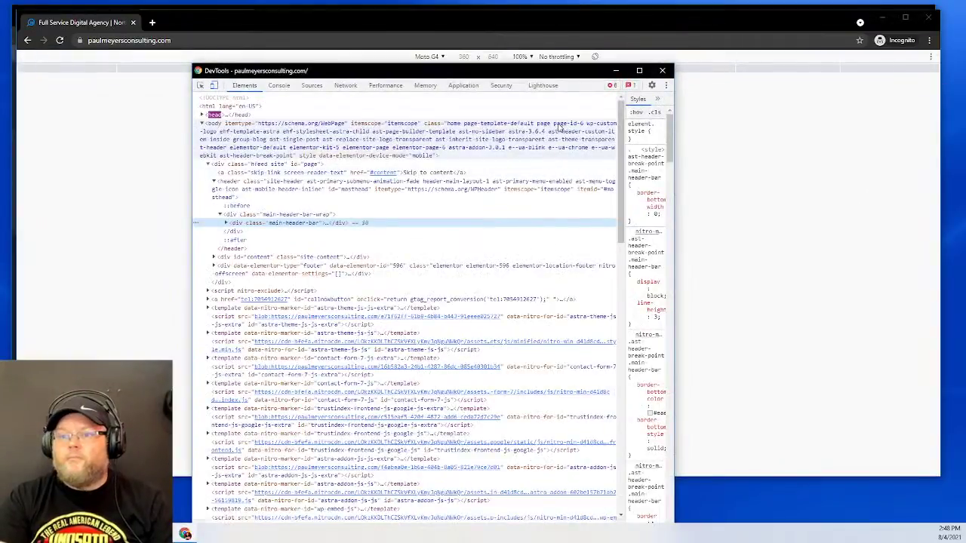
{"action": "left_click", "coordinate": [544, 86]}
{"action": "left_click", "coordinate": [346, 163]}
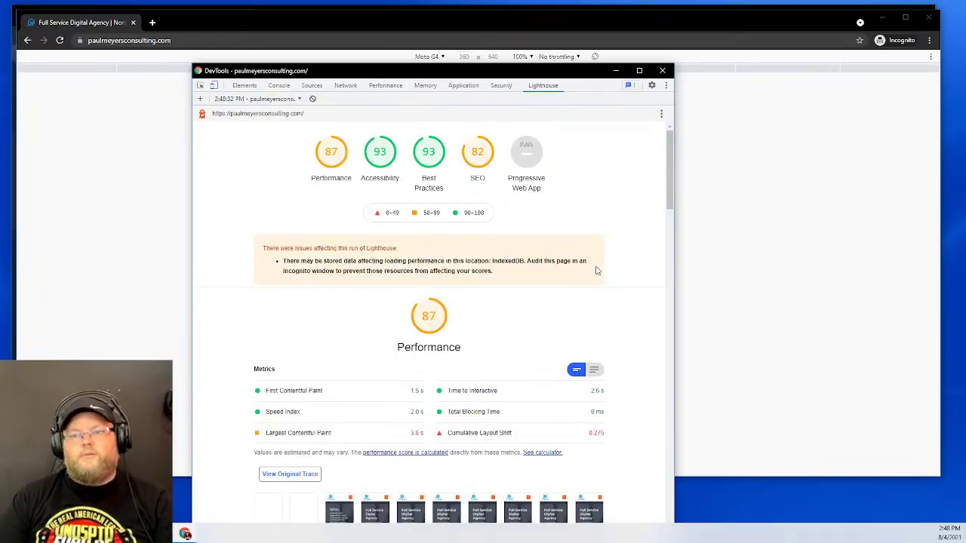
{"action": "left_click", "coordinate": [662, 70]}
- Examine the homepage's page source, and recheck its customer reviews, partner logos and services sections
{"action": "right_click", "coordinate": [749, 172]}
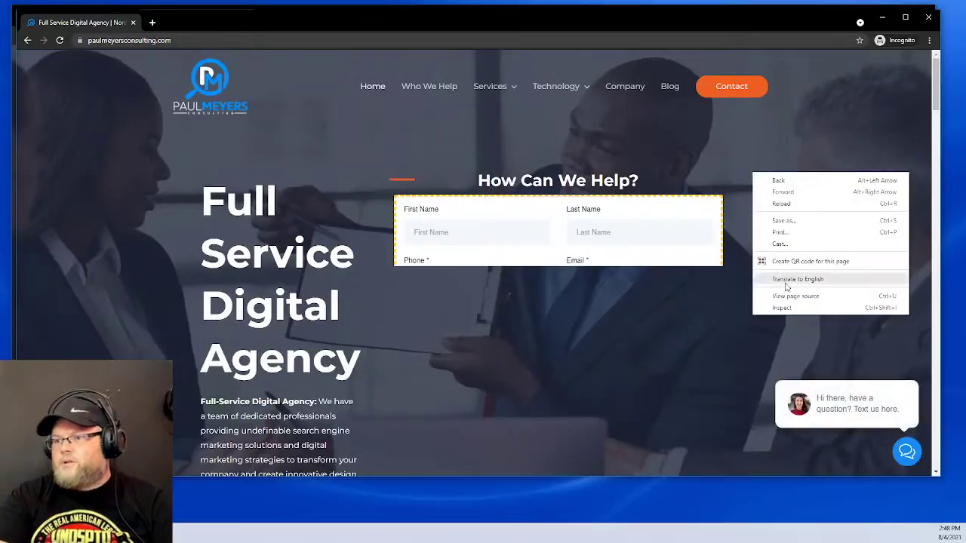
{"action": "left_click", "coordinate": [787, 282]}
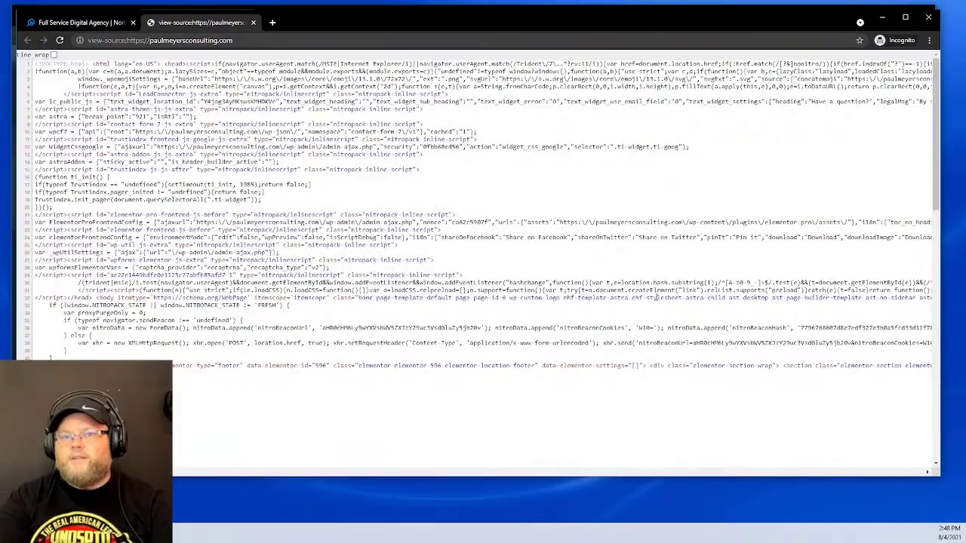
{"action": "left_click", "coordinate": [252, 22]}
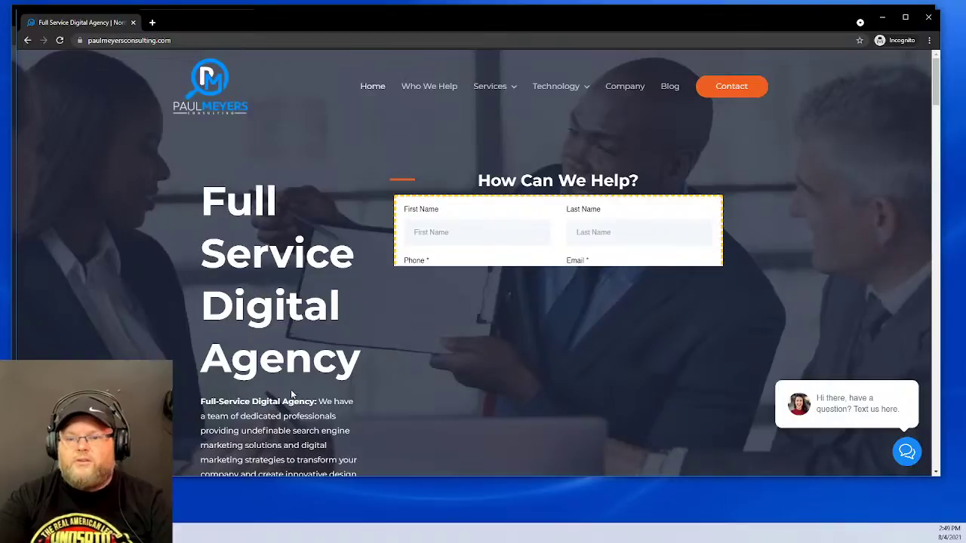
{"action": "scroll", "coordinate": [293, 394], "scroll_direction": "down", "scroll_amount": 10}
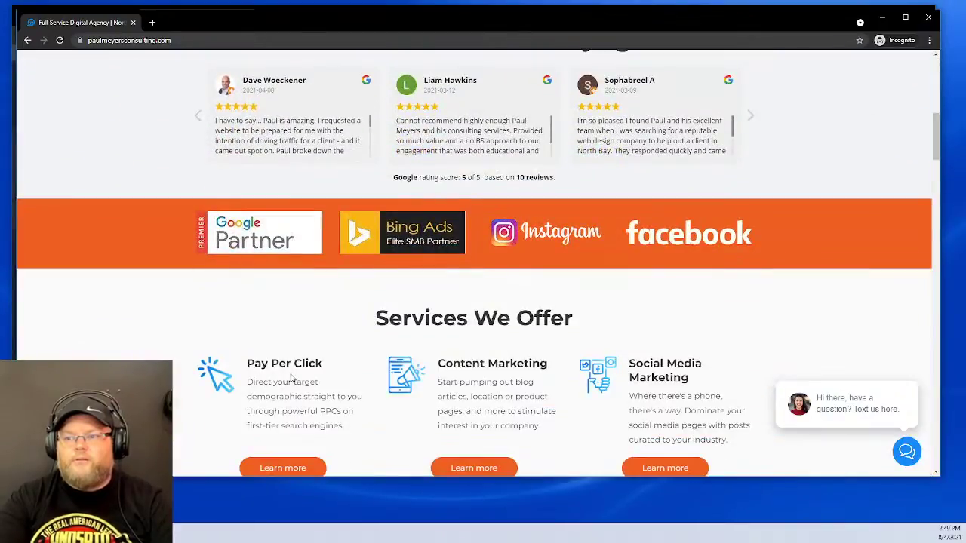
{"action": "scroll", "coordinate": [291, 377], "scroll_direction": "down", "scroll_amount": 5}
{"action": "scroll", "coordinate": [290, 373], "scroll_direction": "up", "scroll_amount": 5}
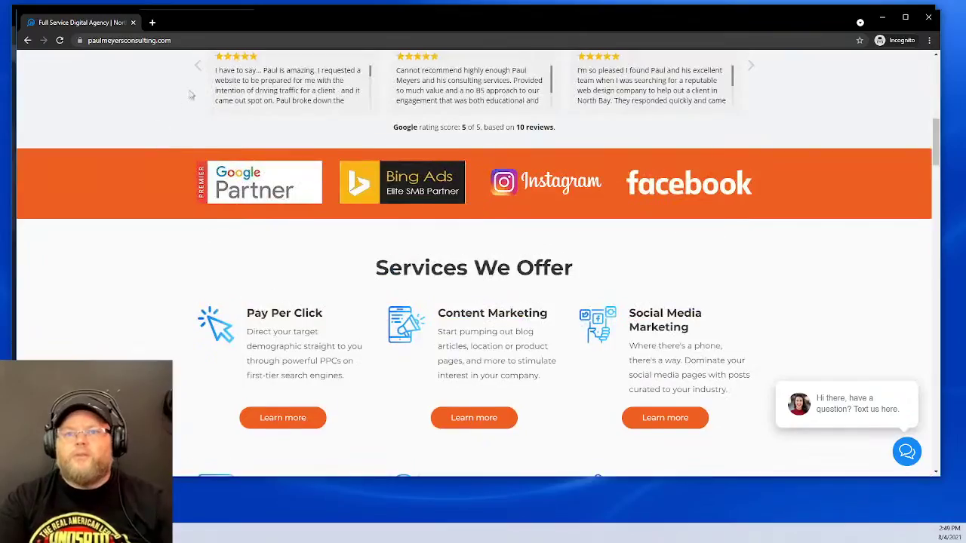
{"action": "left_click", "coordinate": [226, 40]}
{"action": "key", "text": "ctrl+c"}
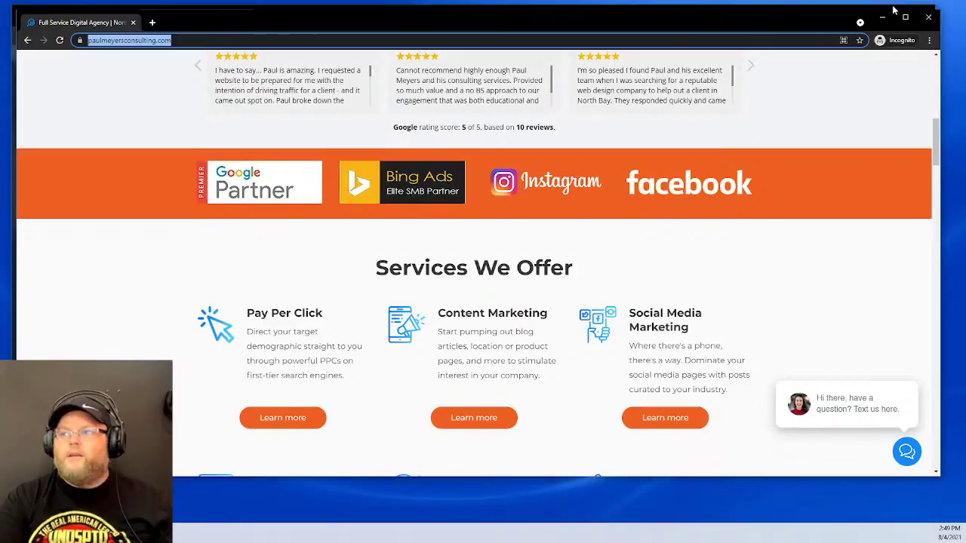
{"action": "left_click", "coordinate": [928, 16]}
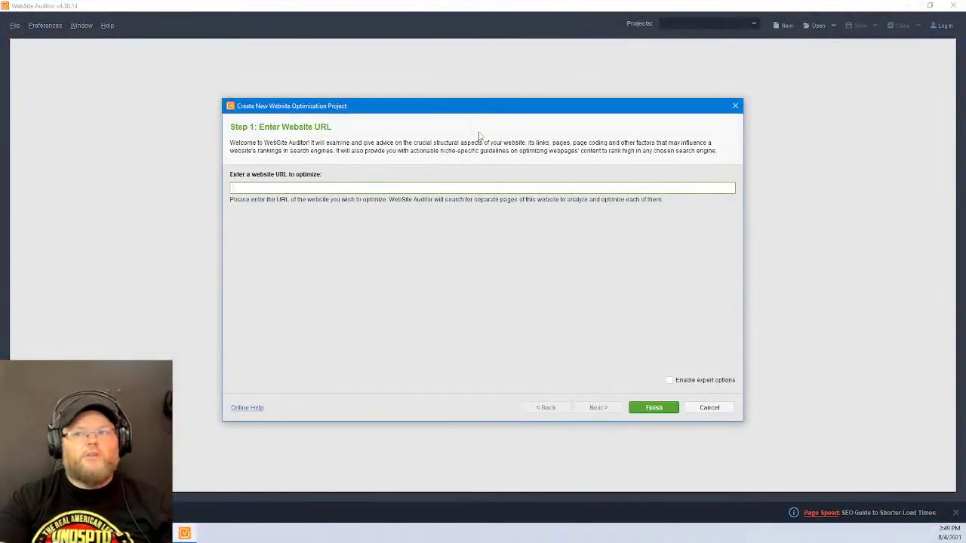
{"action": "key", "text": "ctrl+v"}
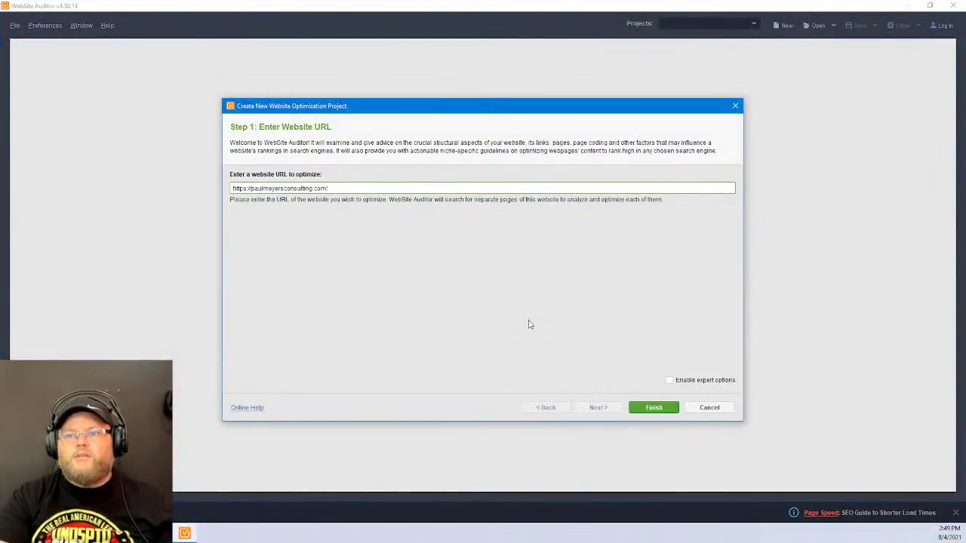
{"action": "left_click", "coordinate": [646, 409]}
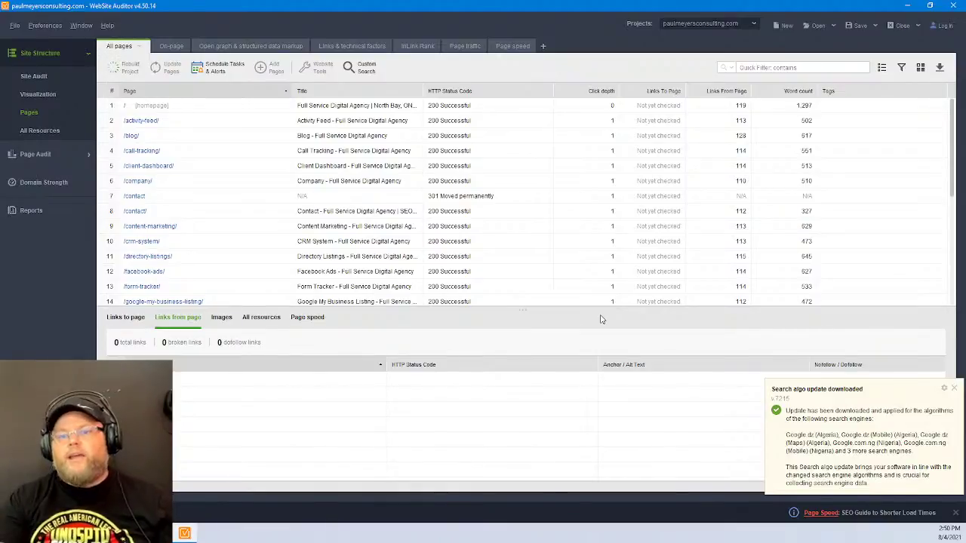
- Select the Site Audit (Details) report template for the project and minimize WebSite Auditor while it rebuilds
{"action": "left_click", "coordinate": [75, 213]}
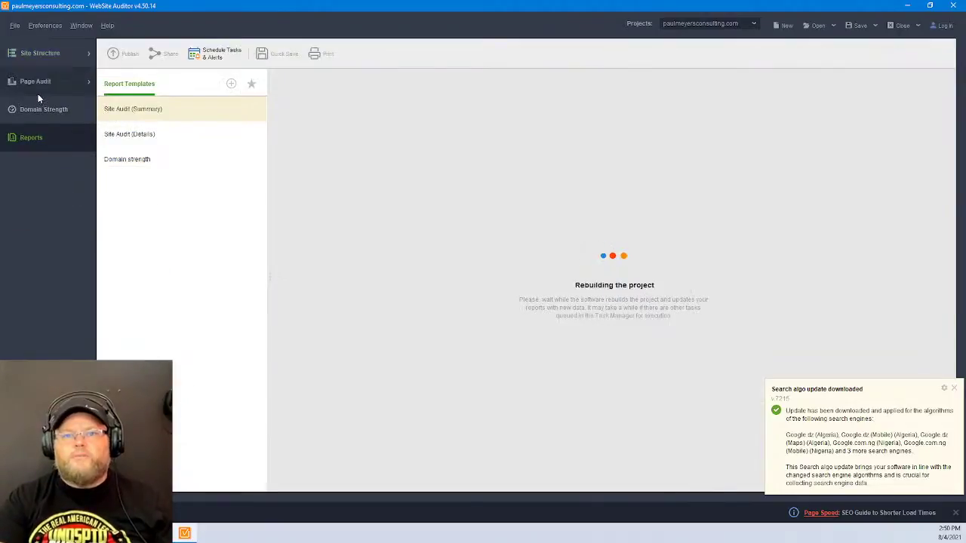
{"action": "left_click", "coordinate": [148, 135]}
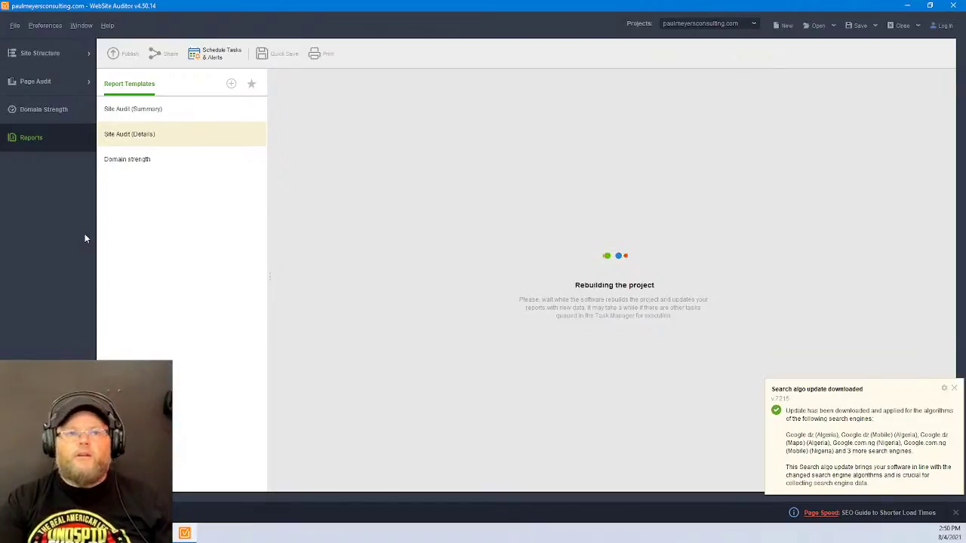
{"action": "left_click", "coordinate": [907, 5]}
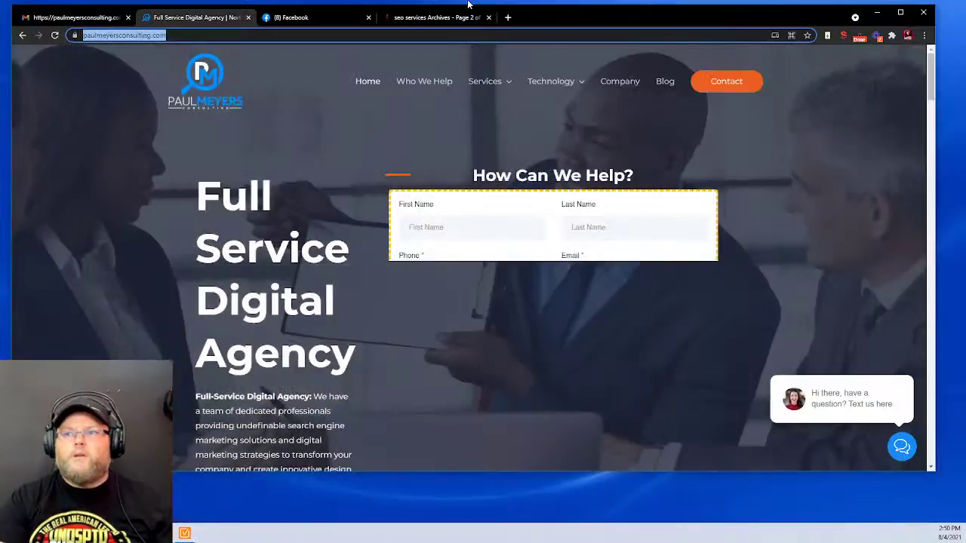
- Close the "seo services Archives" page in Chrome and open the Local Falcon dashboard address in a new tab
{"action": "left_click", "coordinate": [446, 17]}
{"action": "left_click", "coordinate": [489, 17]}
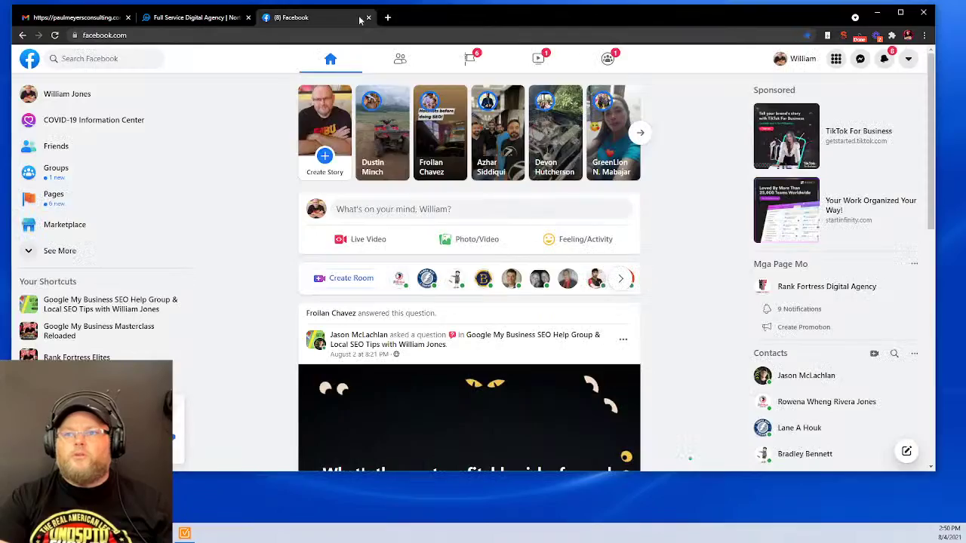
{"action": "left_click", "coordinate": [389, 18]}
{"action": "type", "text": "loc"}
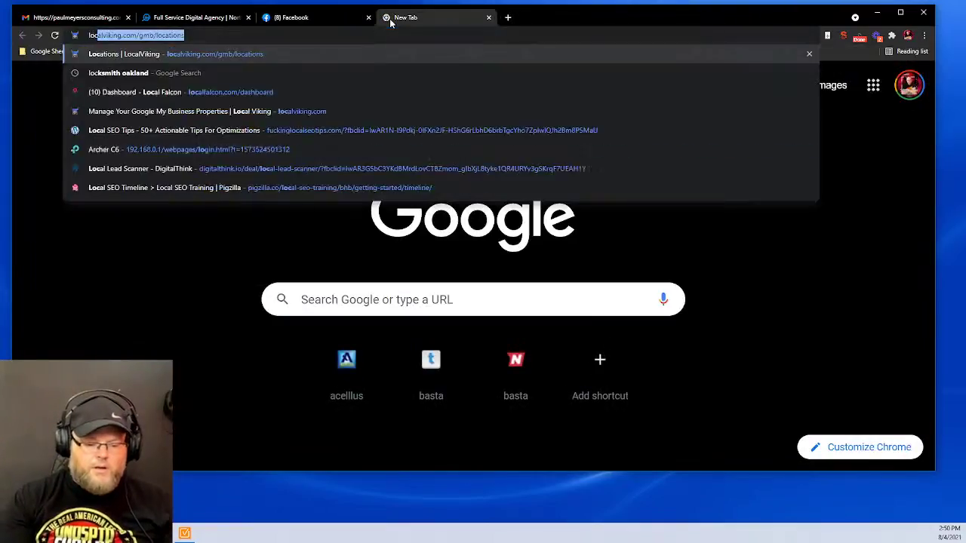
{"action": "type", "text": "a"}
{"action": "key", "text": "Down"}
{"action": "key", "text": "Down"}
{"action": "key", "text": "Down"}
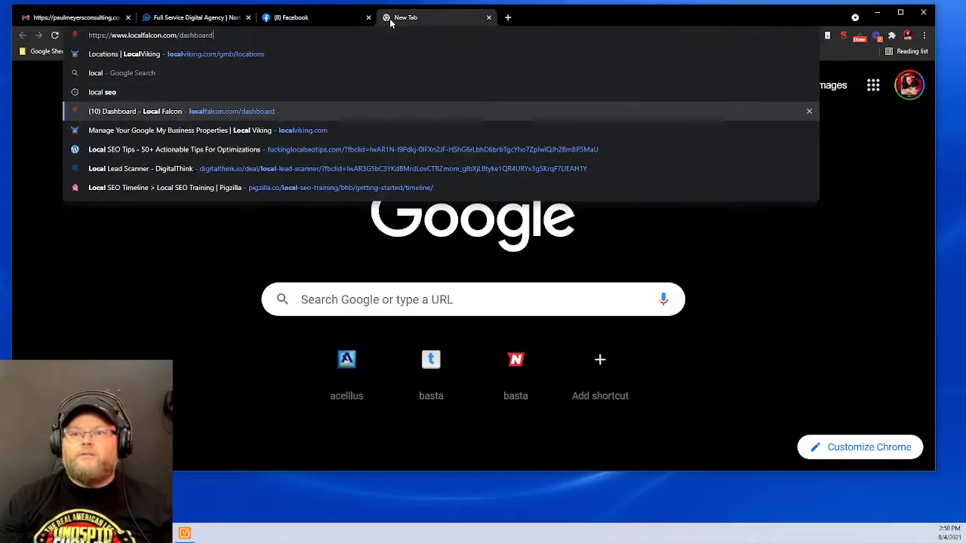
{"action": "key", "text": "Return"}
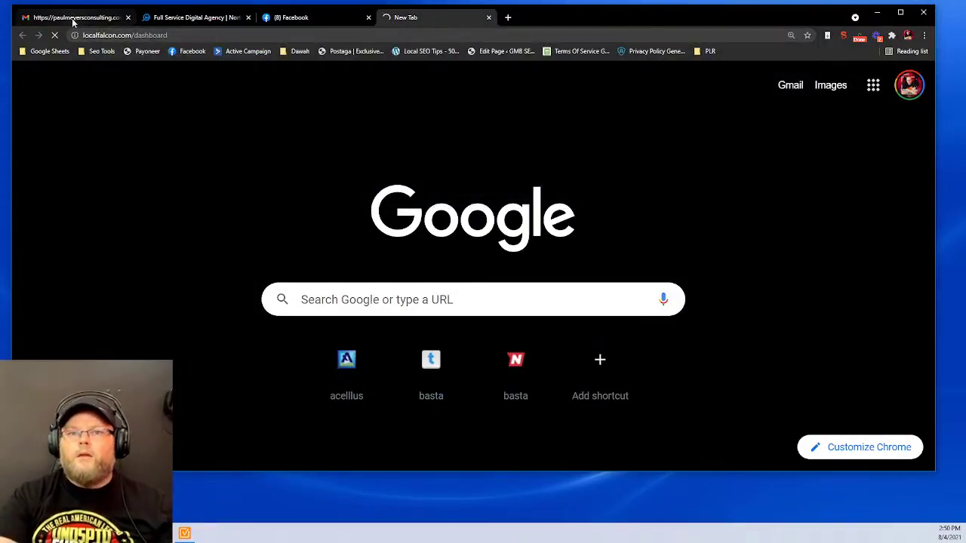
- Reopen the agency's Contact page and open its business listing in Google Maps from the embedded map
{"action": "left_click", "coordinate": [204, 21]}
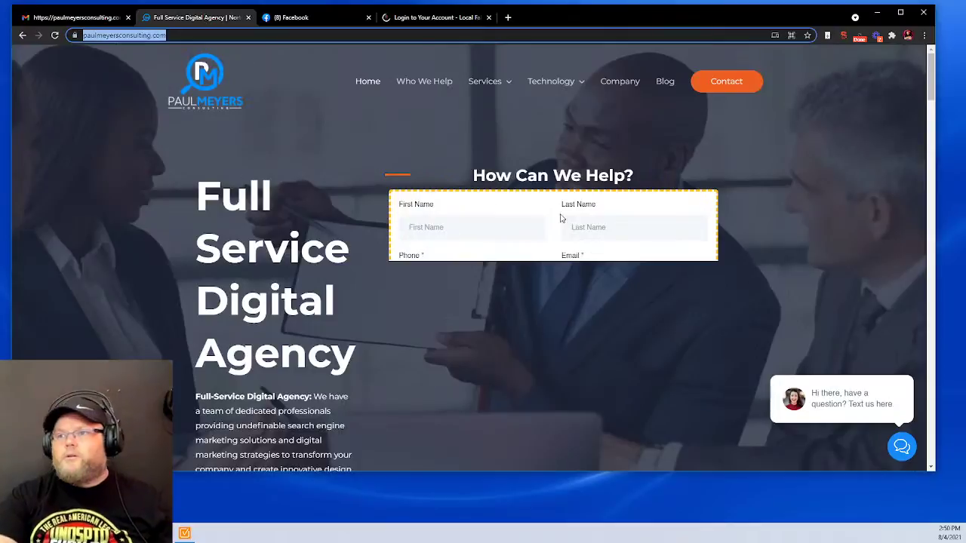
{"action": "left_click", "coordinate": [709, 84]}
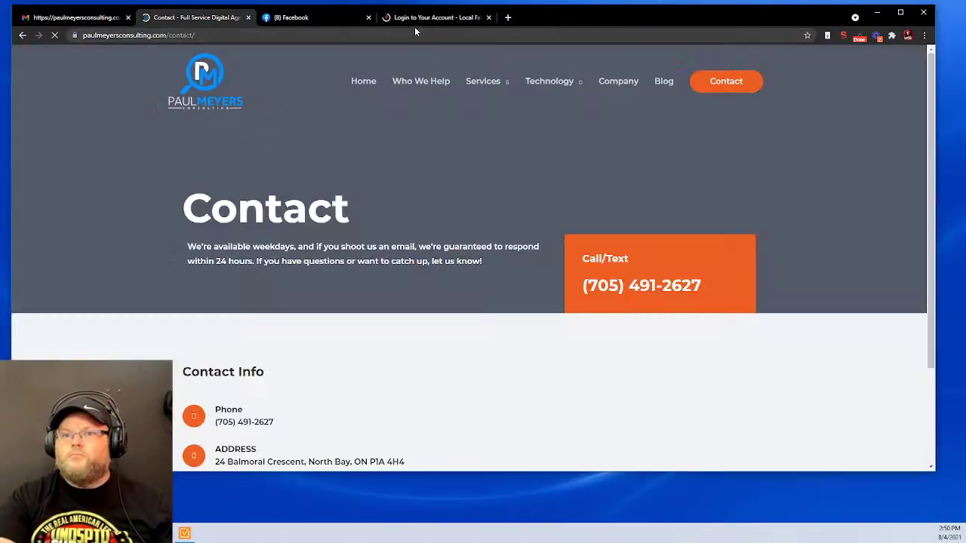
{"action": "scroll", "coordinate": [352, 247], "scroll_direction": "down", "scroll_amount": 2}
{"action": "scroll", "coordinate": [352, 247], "scroll_direction": "down", "scroll_amount": 4}
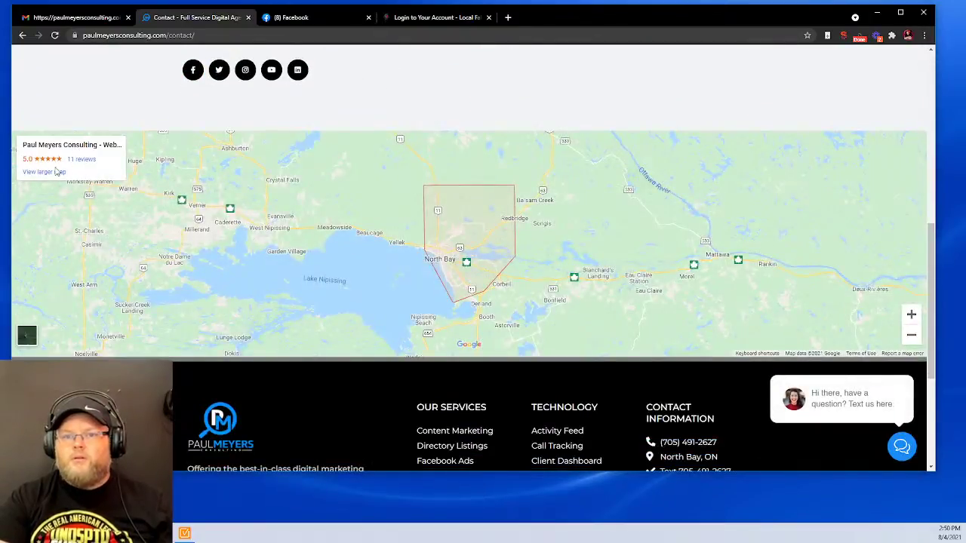
{"action": "left_click", "coordinate": [44, 172]}
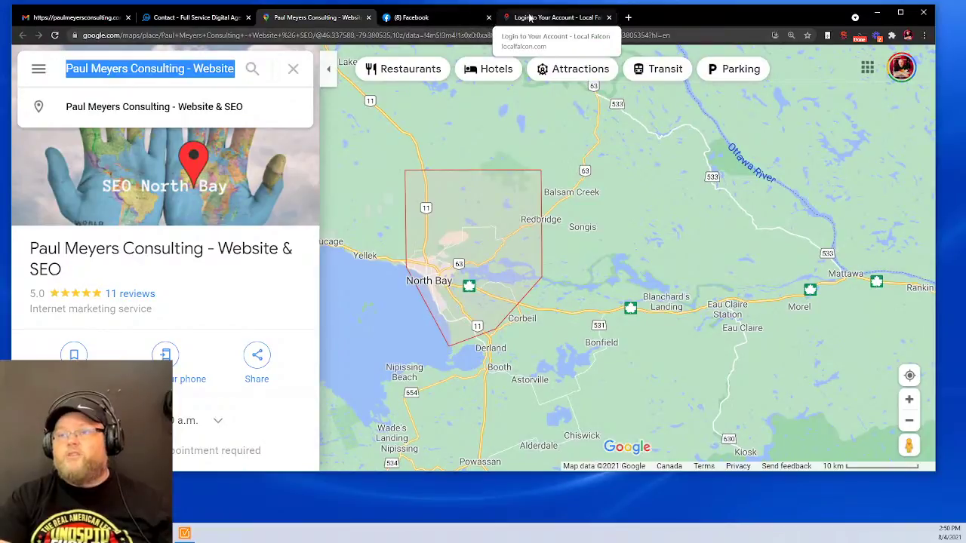
- Sign in to Local Falcon in Chrome and start a new scan from its dashboard
{"action": "left_click", "coordinate": [553, 17]}
{"action": "key", "text": "Return"}
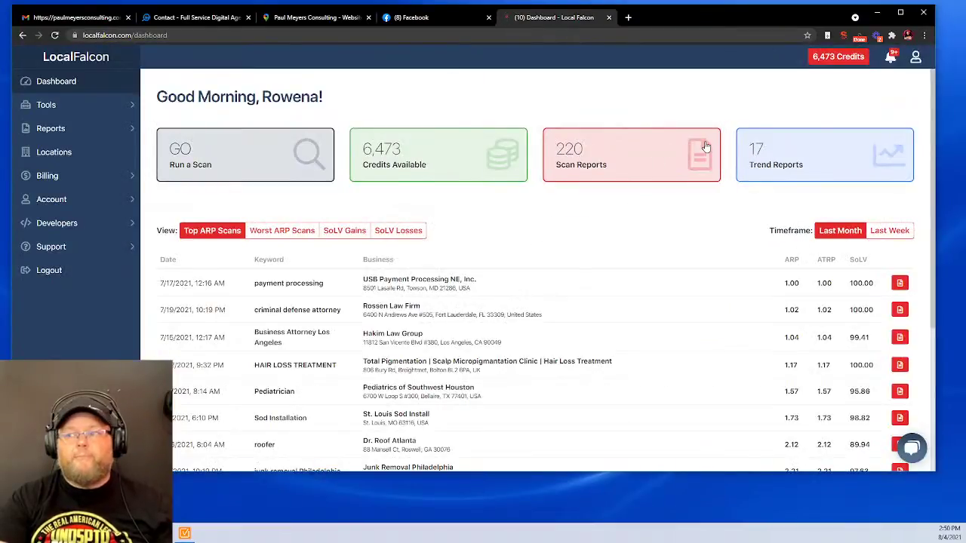
{"action": "left_click", "coordinate": [253, 167]}
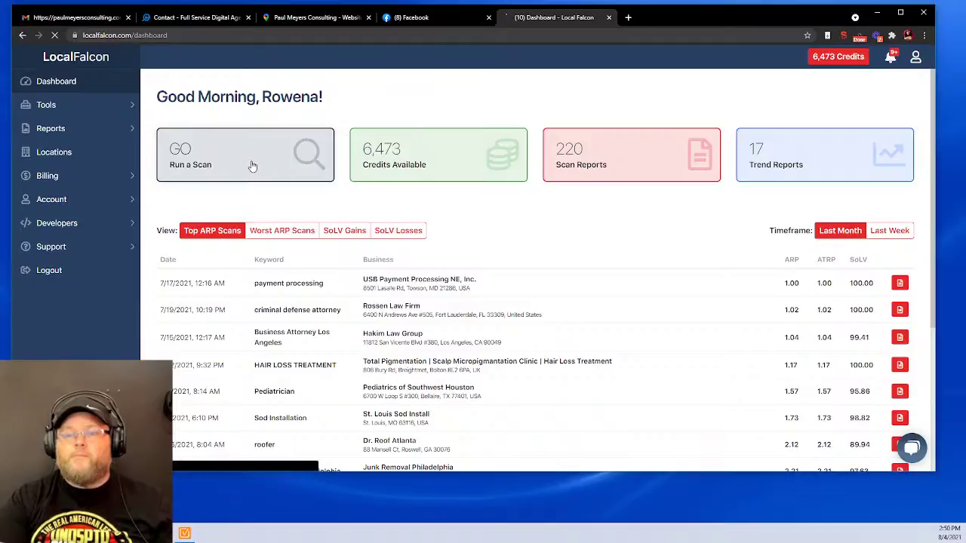
{"action": "left_click", "coordinate": [186, 534]}
{"action": "left_click", "coordinate": [187, 534]}
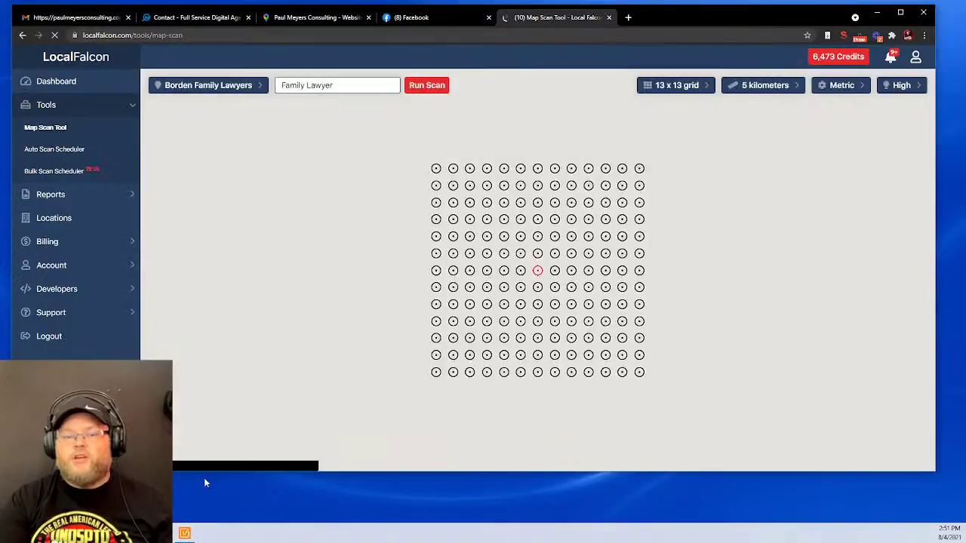
- Search for the business "Paul Meyers Consulting - Website & SEO" and add it as a scan location
{"action": "left_click", "coordinate": [227, 86]}
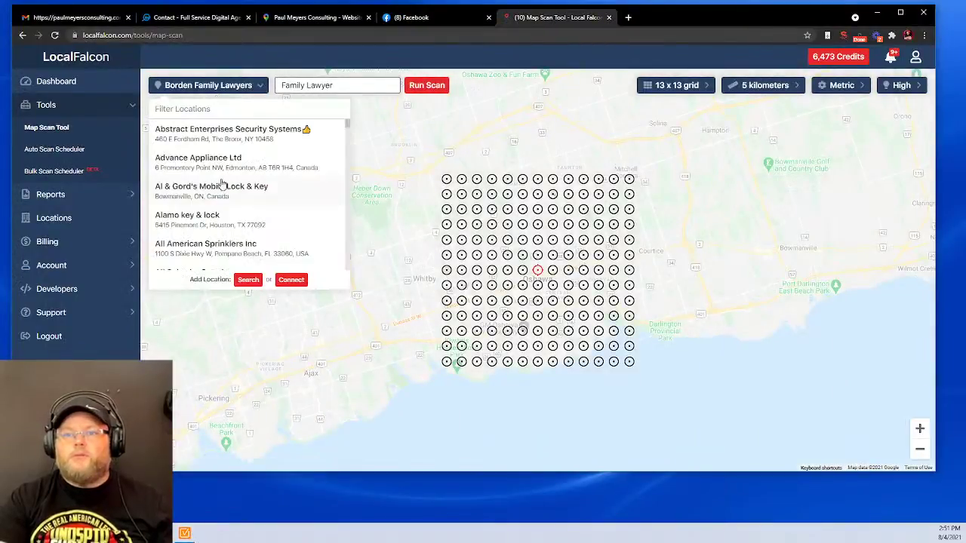
{"action": "left_click", "coordinate": [248, 280]}
{"action": "left_click", "coordinate": [442, 257]}
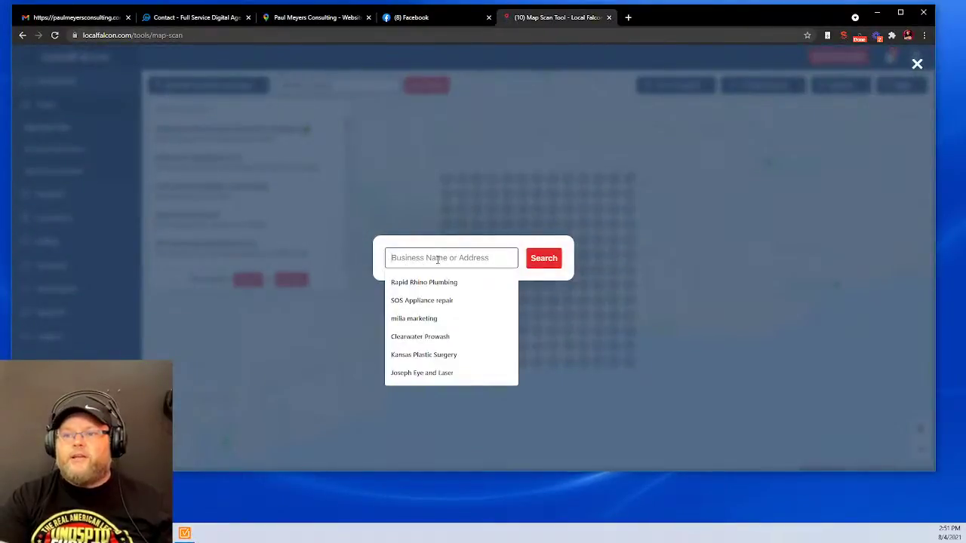
{"action": "type", "text": "Paul Meyers Consulting - Website & SEO"}
{"action": "left_click", "coordinate": [545, 258]}
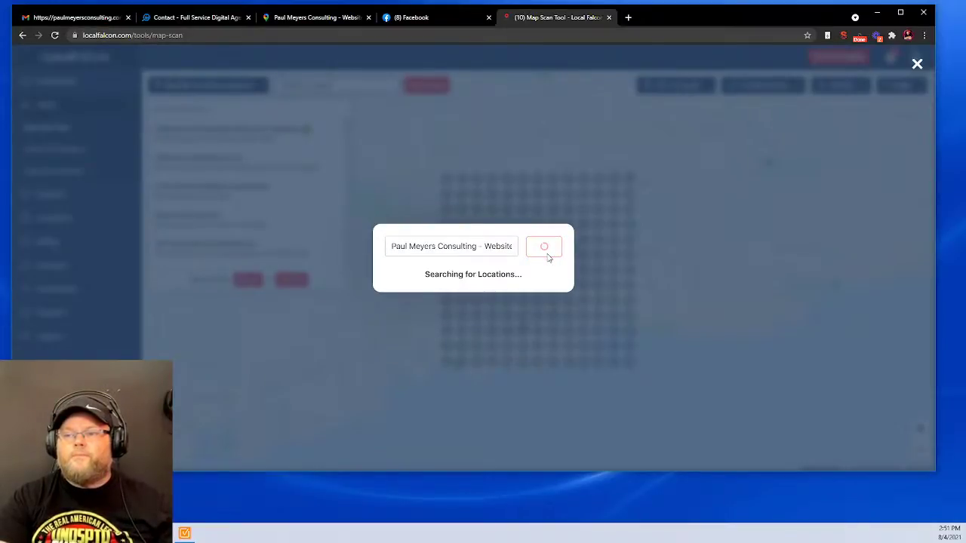
{"action": "left_click", "coordinate": [453, 281]}
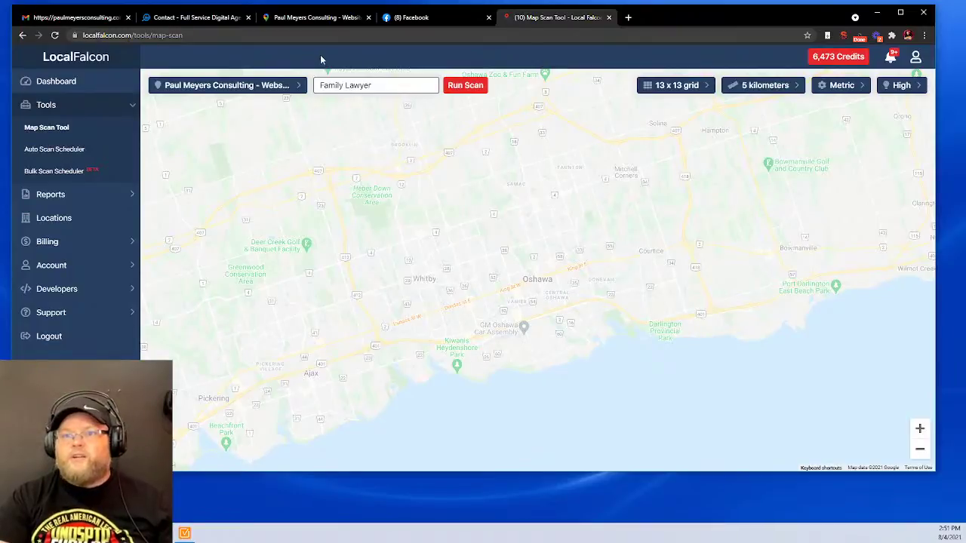
- Filter the saved locations for "Paul Meyers Consulting - Website & SEO" and reselect that location
{"action": "triple_click", "coordinate": [352, 81]}
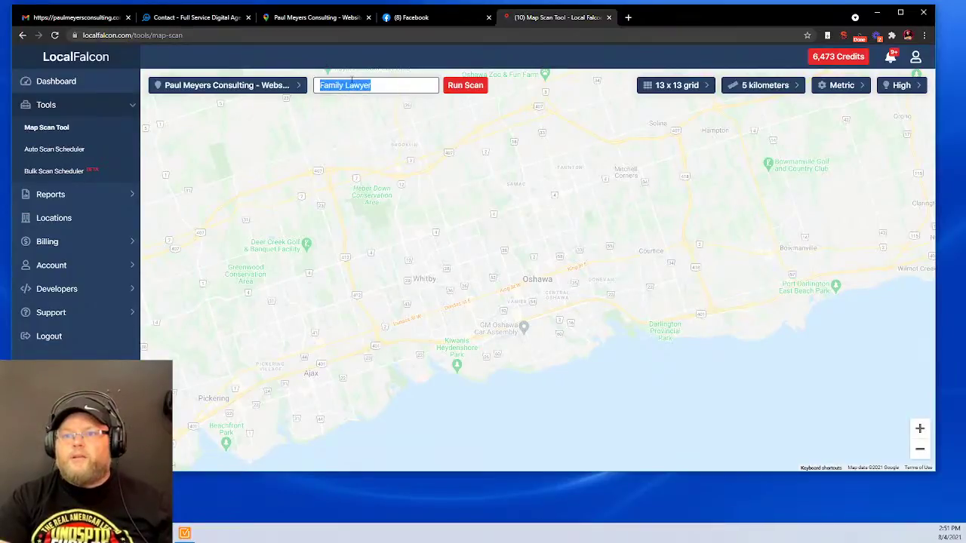
{"action": "left_click", "coordinate": [251, 92]}
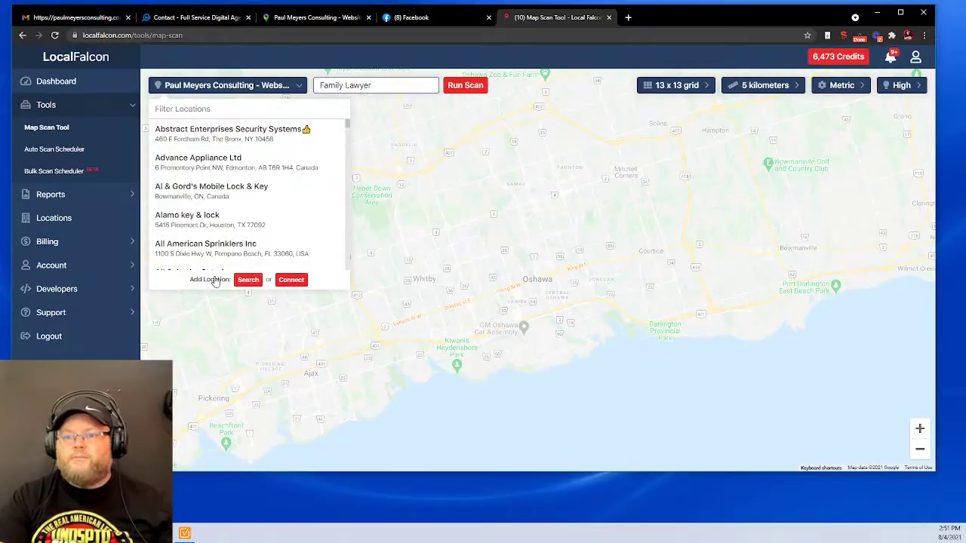
{"action": "type", "text": "Paul Meyers Consulting - Website & SEO"}
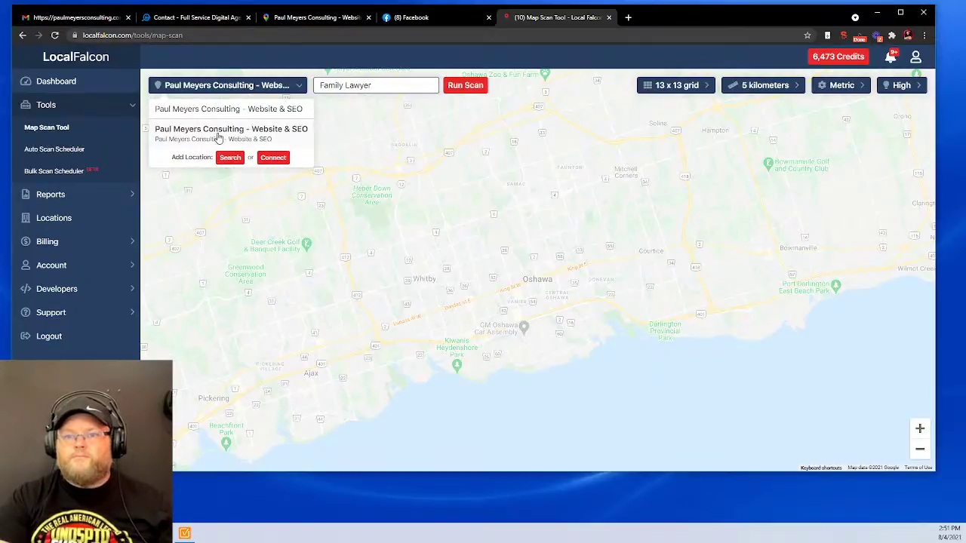
{"action": "left_click", "coordinate": [217, 134]}
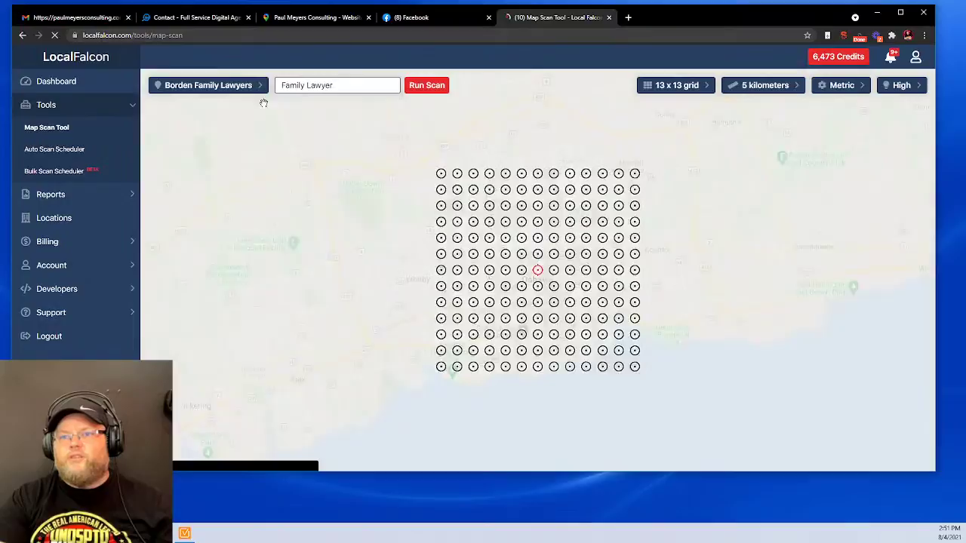
- Choose the Paul Meyers Consulting location again and try to run a scan for the keyword "Web Design Company"
{"action": "left_click", "coordinate": [224, 85]}
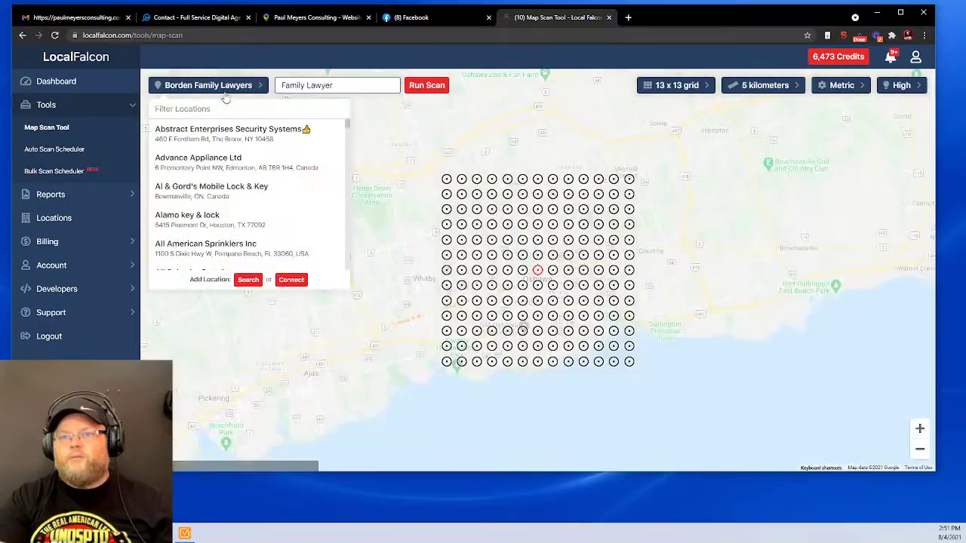
{"action": "type", "text": "Paul Meyers Consulting - Website & SEO"}
{"action": "left_click", "coordinate": [231, 133]}
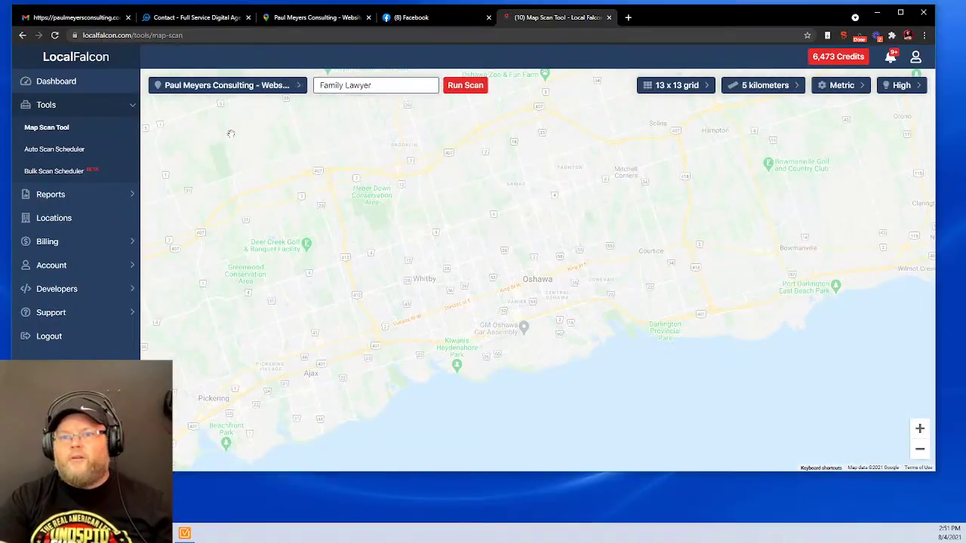
{"action": "double_click", "coordinate": [395, 81]}
{"action": "triple_click", "coordinate": [394, 83]}
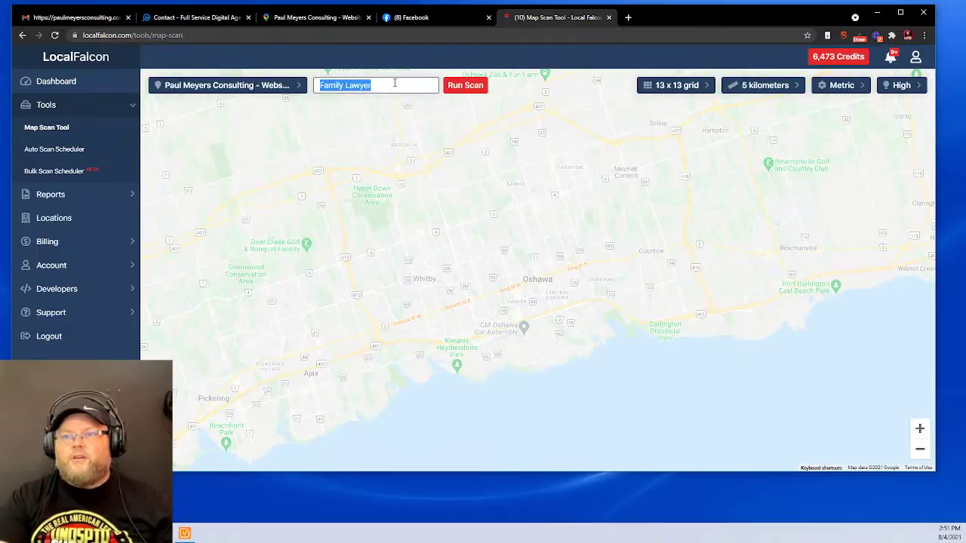
{"action": "type", "text": "Web Design Company"}
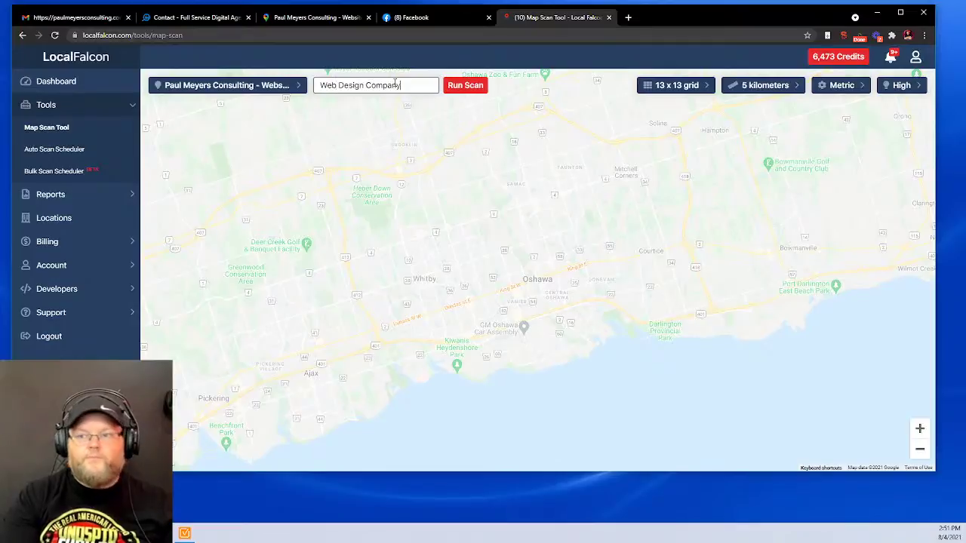
{"action": "left_click", "coordinate": [476, 82]}
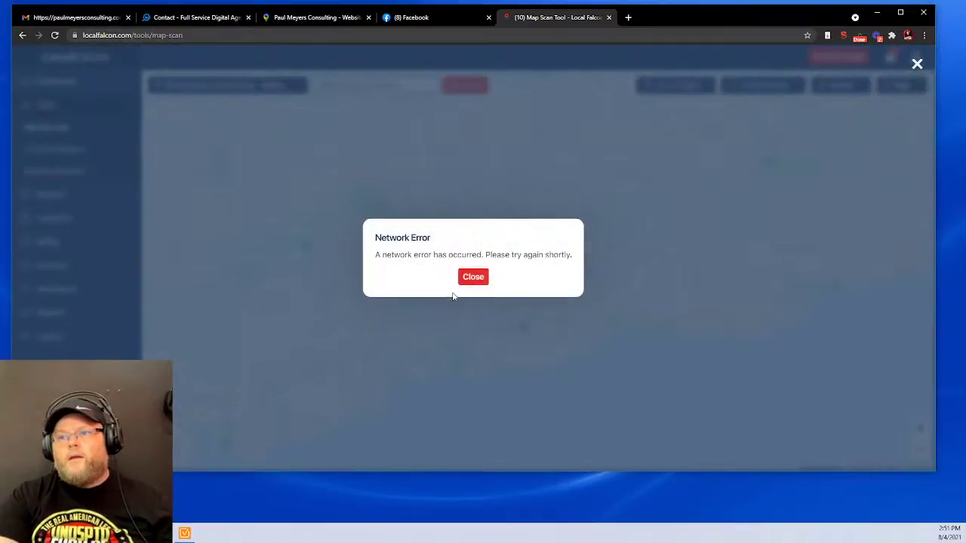
{"action": "left_click", "coordinate": [469, 279]}
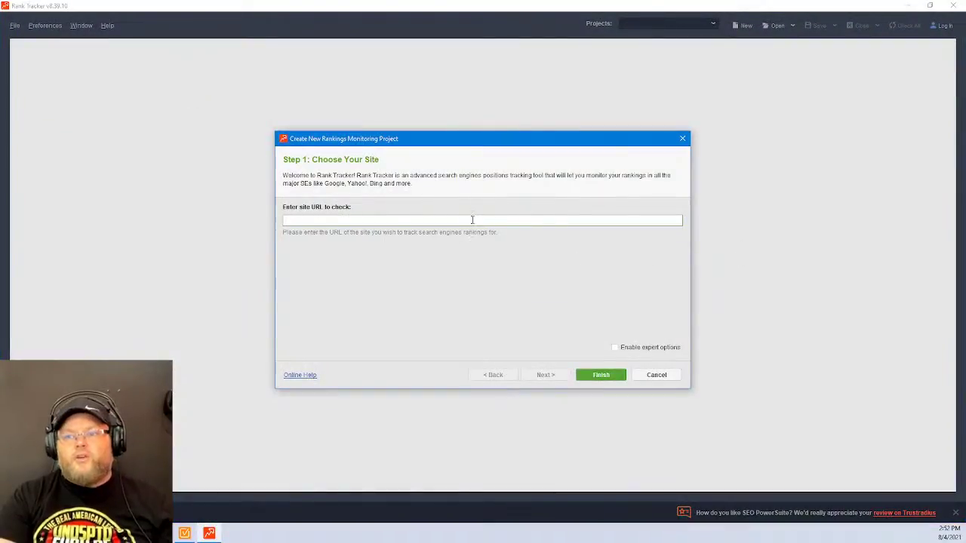
- Paste the business name as the new Rank Tracker project's site URL, then switch to Chrome and close the Local Falcon page
{"action": "type", "text": "Paul Meyers Consulting - Website & SEO"}
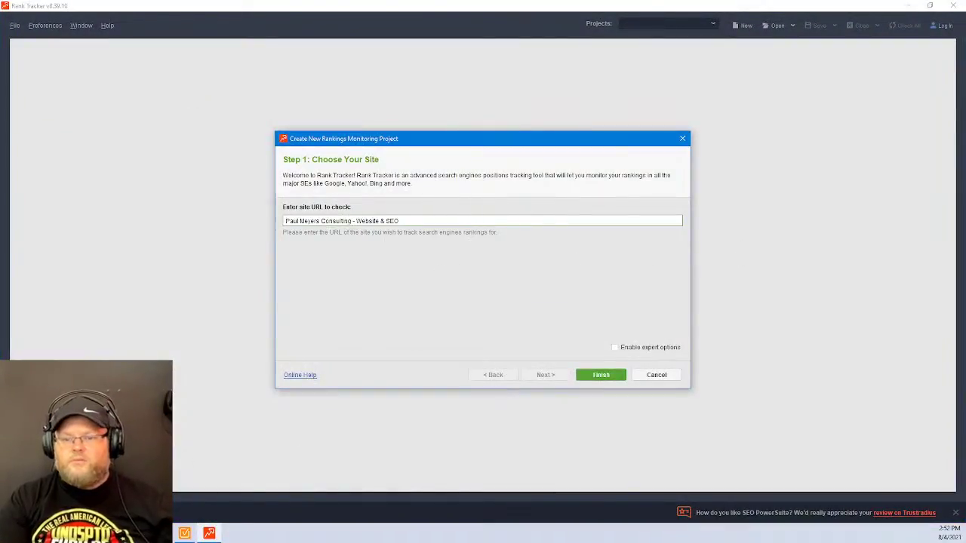
{"action": "mouse_move", "coordinate": [209, 534]}
{"action": "left_click", "coordinate": [207, 491]}
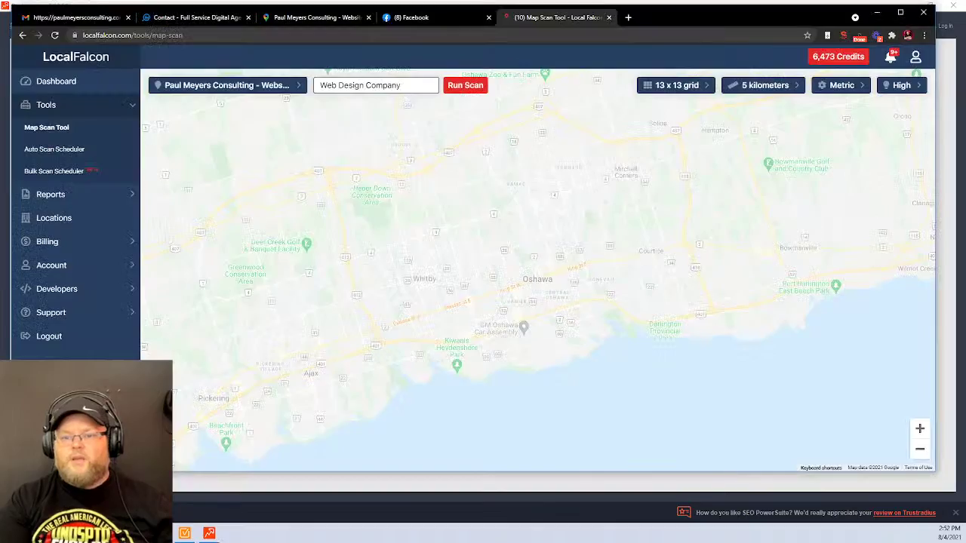
{"action": "left_click", "coordinate": [608, 17]}
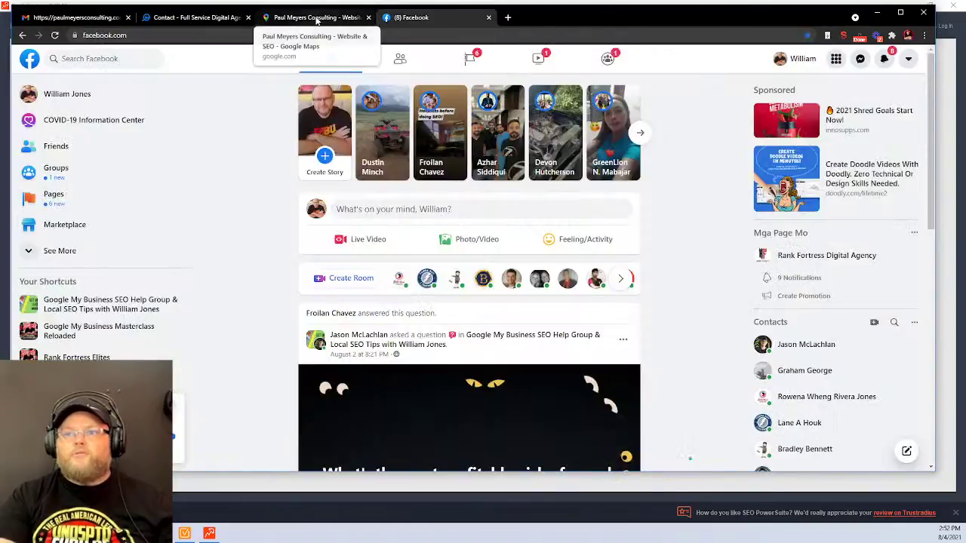
- Copy the site address from the agency's Contact page and create a Rank Tracker project for paulmeyersconsulting.com
{"action": "left_click", "coordinate": [192, 18]}
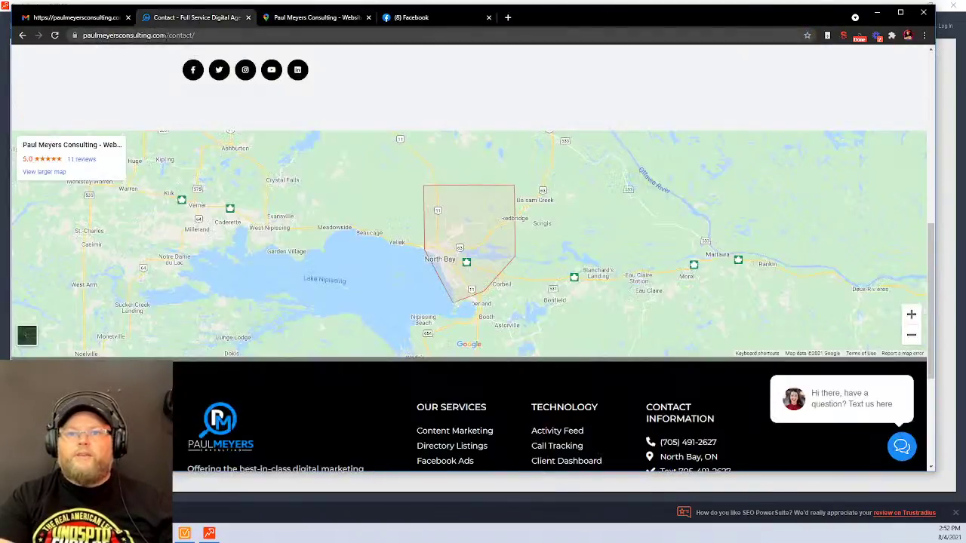
{"action": "left_click_drag", "start_coordinate": [189, 36], "coordinate": [19, 38]}
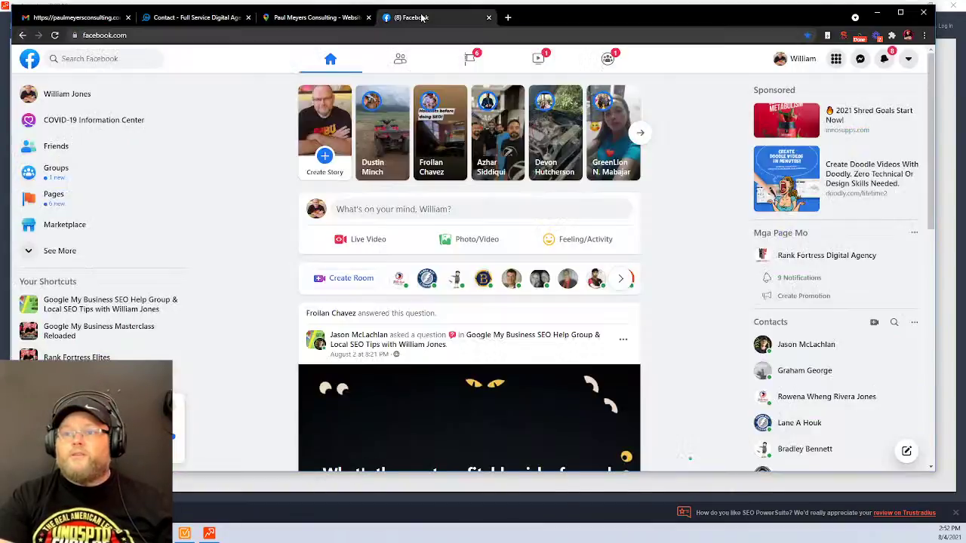
{"action": "left_click", "coordinate": [423, 17]}
{"action": "left_click", "coordinate": [209, 533]}
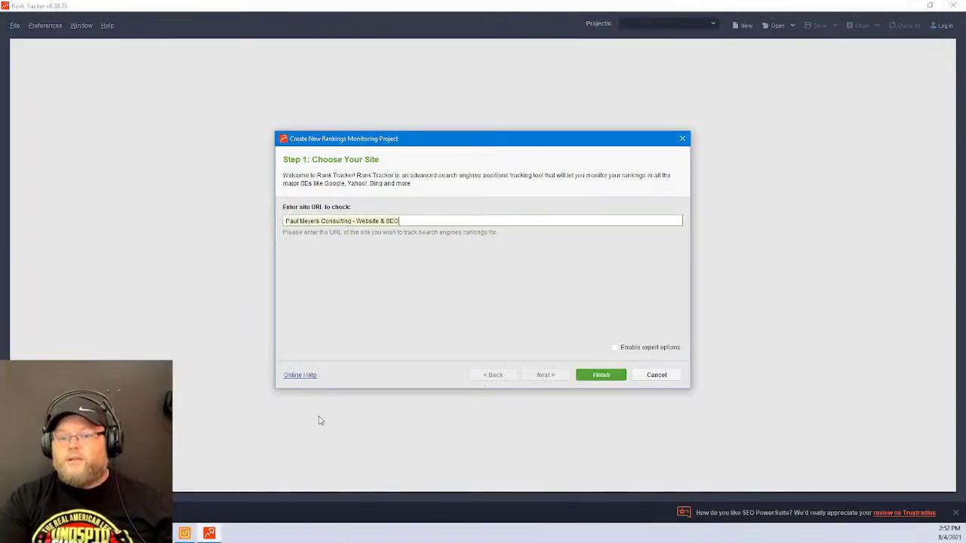
{"action": "left_click", "coordinate": [442, 221]}
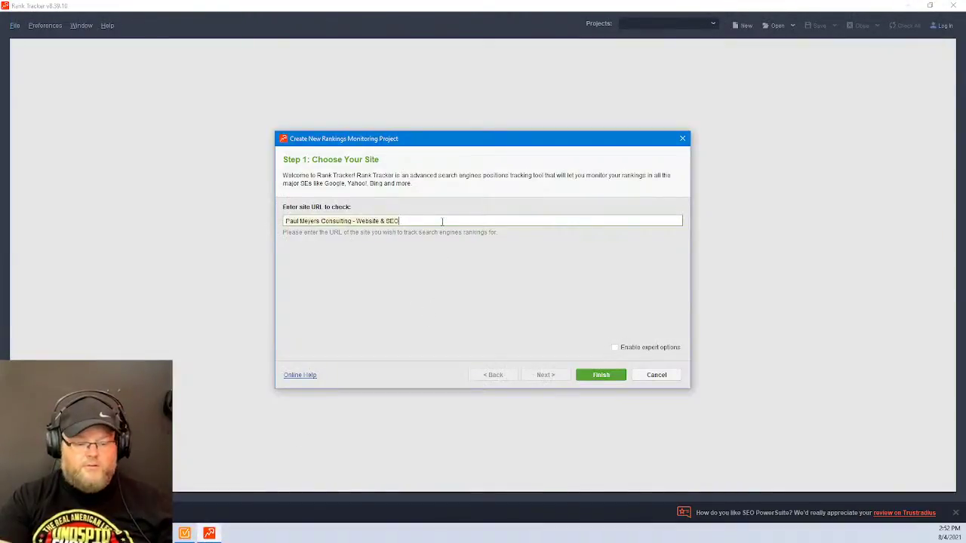
{"action": "left_click", "coordinate": [603, 376]}
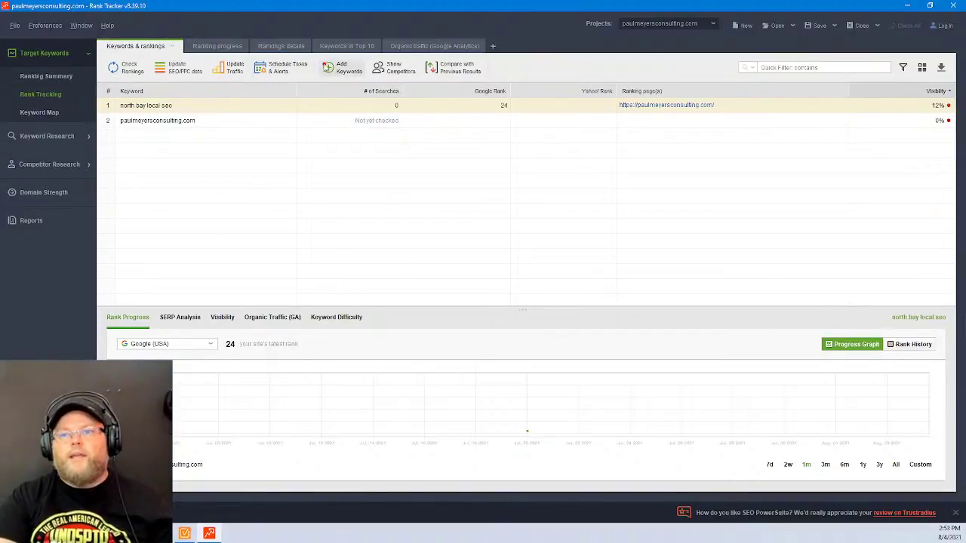
- Start adding keywords to the project and enter "web design north bay" and "web design" on separate lines
{"action": "left_click", "coordinate": [329, 68]}
{"action": "type", "text": "w"}
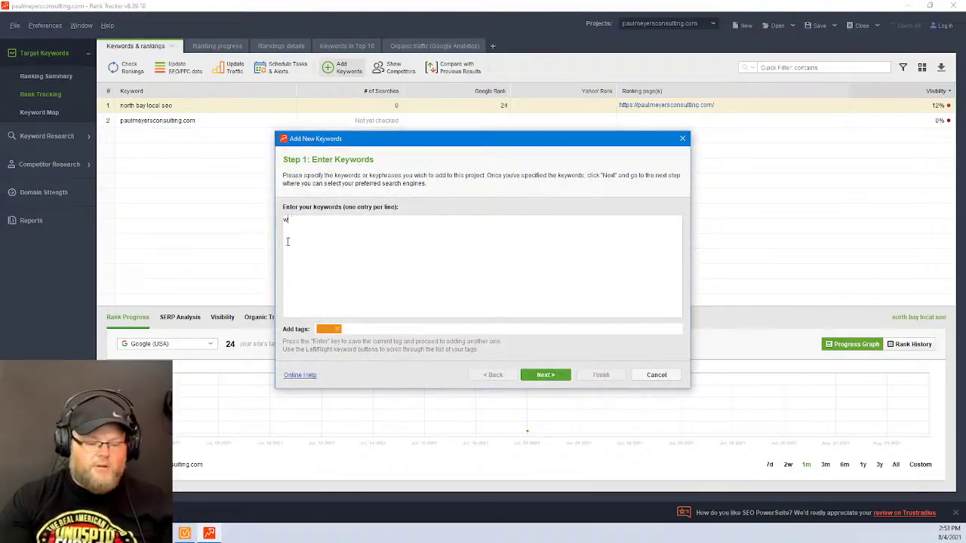
{"action": "type", "text": "eb design"}
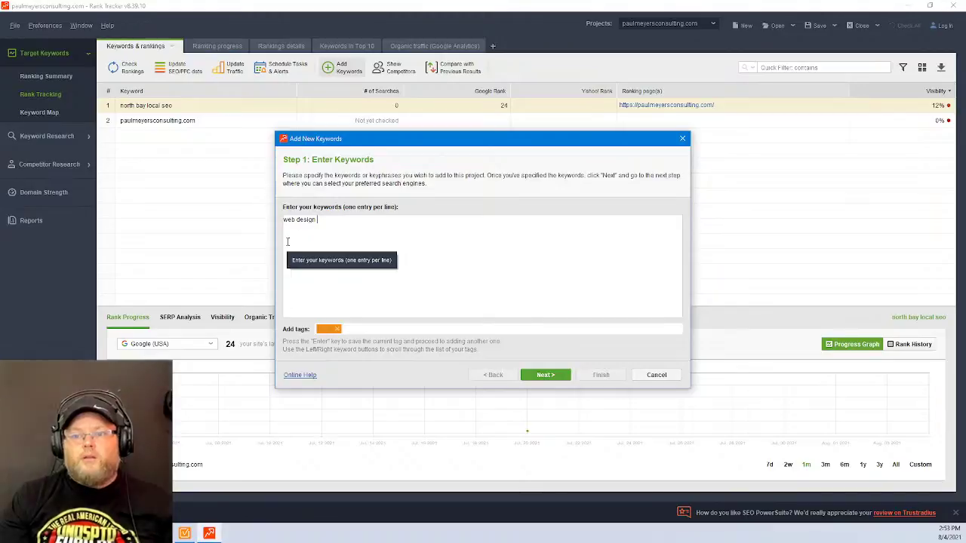
{"action": "type", "text": " north bay"}
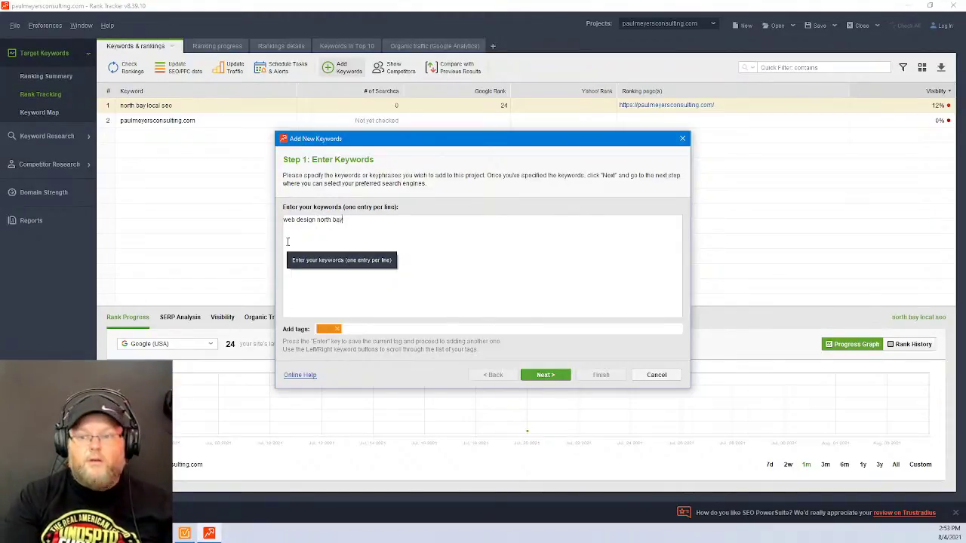
{"action": "key", "text": "Home"}
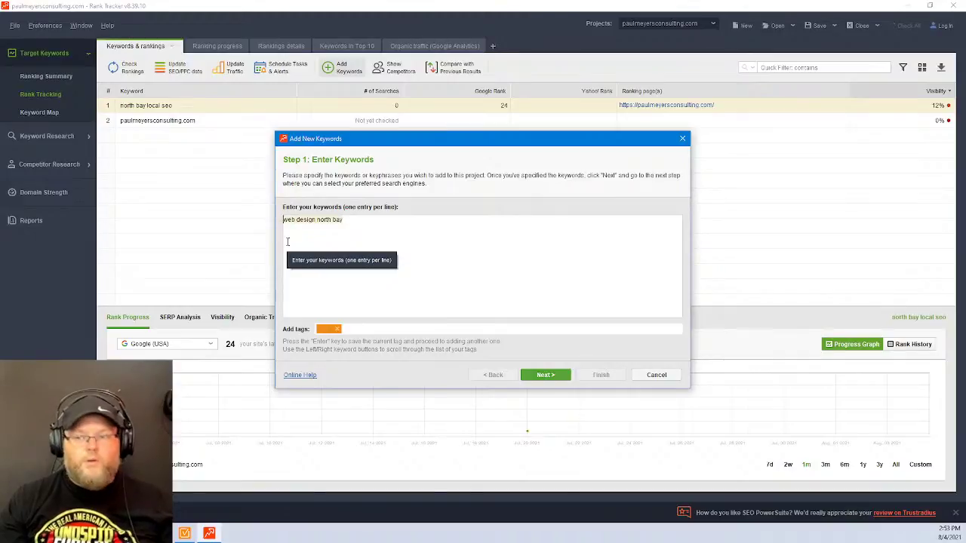
{"action": "key", "text": "ctrl+Right"}
{"action": "key", "text": "ctrl+Right"}
{"action": "type", "text": "web design north ba"}
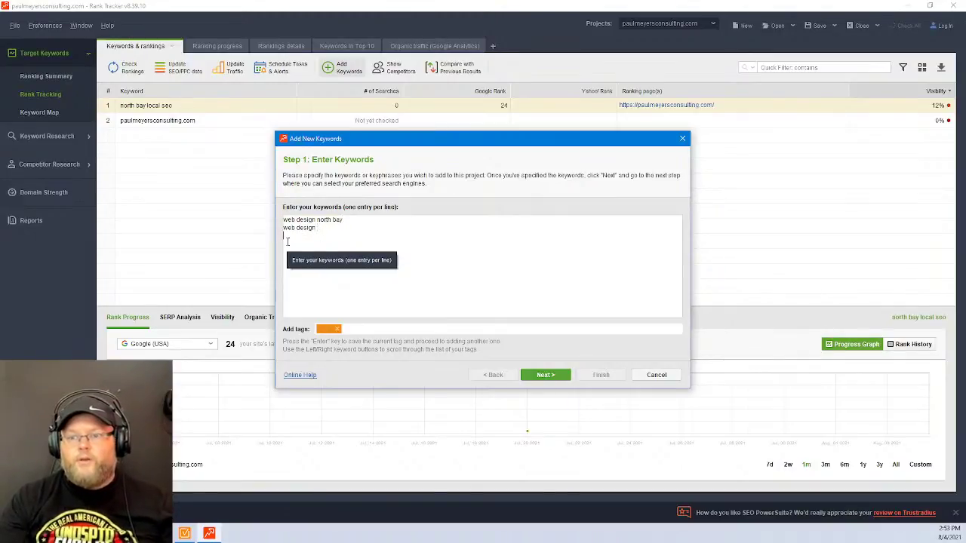
- Enter "web design ontario" as the third keyword and add the list with Google and Yahoo! USA as search engines
{"action": "left_click_drag", "start_coordinate": [317, 230], "coordinate": [263, 221]}
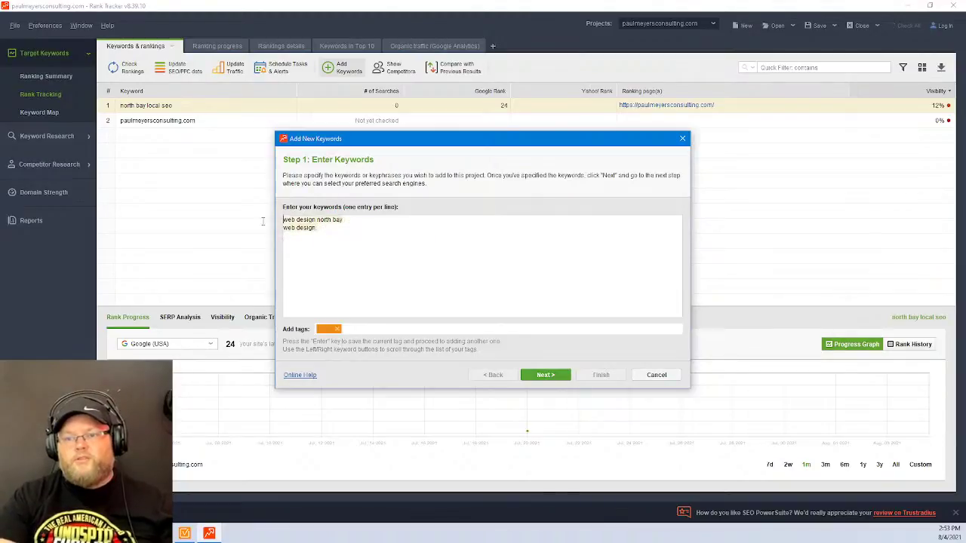
{"action": "key", "text": "ctrl+c"}
{"action": "left_click", "coordinate": [347, 234]}
{"action": "key", "text": "Return"}
{"action": "key", "text": "ctrl+v"}
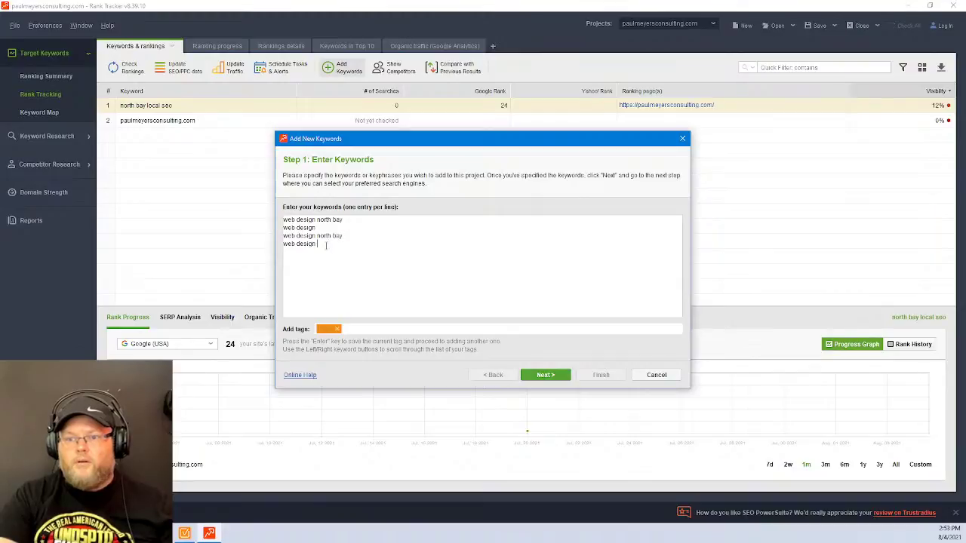
{"action": "left_click_drag", "start_coordinate": [343, 236], "coordinate": [317, 236]}
{"action": "type", "text": "na"}
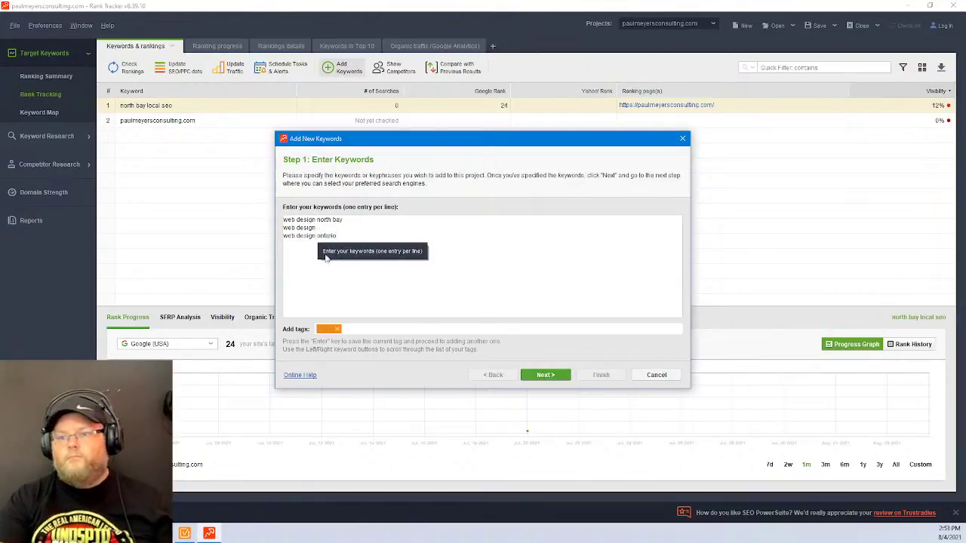
{"action": "left_click", "coordinate": [545, 375]}
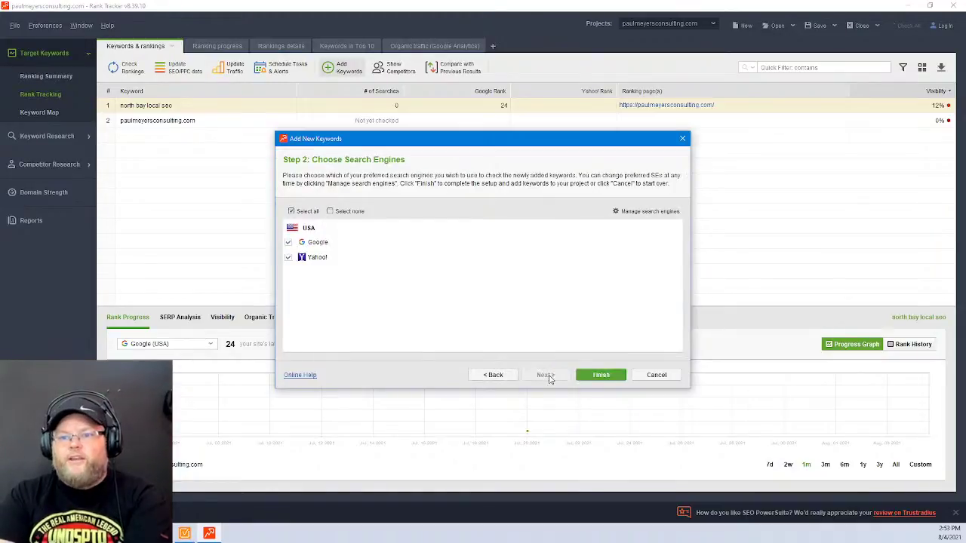
{"action": "left_click", "coordinate": [597, 375]}
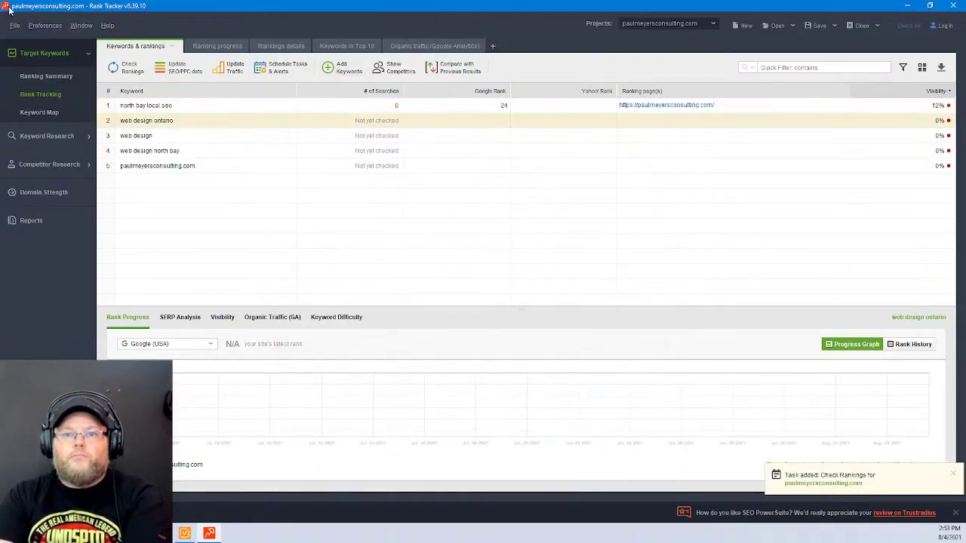
- Stop the running ranking check through the project's close prompt, then cancel closing so the project stays open
{"action": "left_click", "coordinate": [43, 25]}
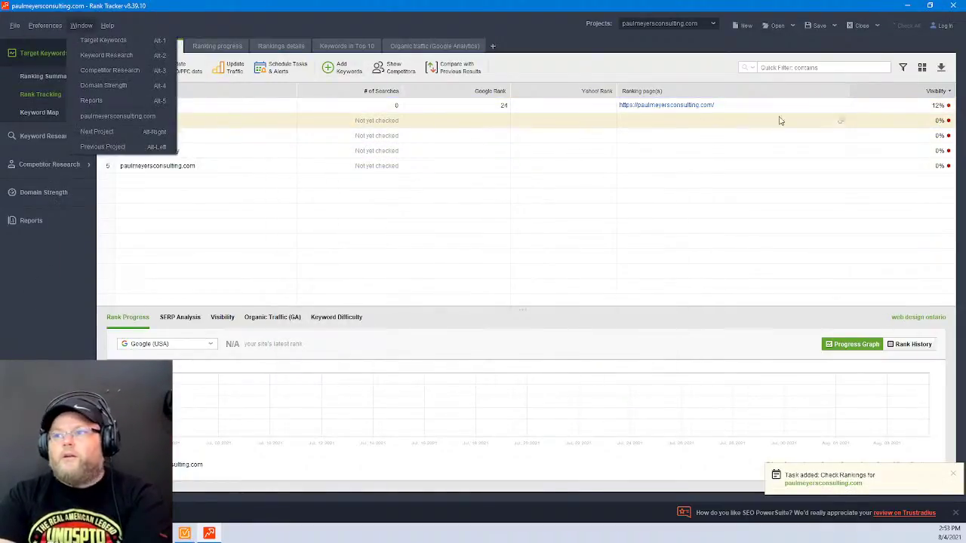
{"action": "left_click", "coordinate": [862, 26]}
{"action": "left_click", "coordinate": [504, 288]}
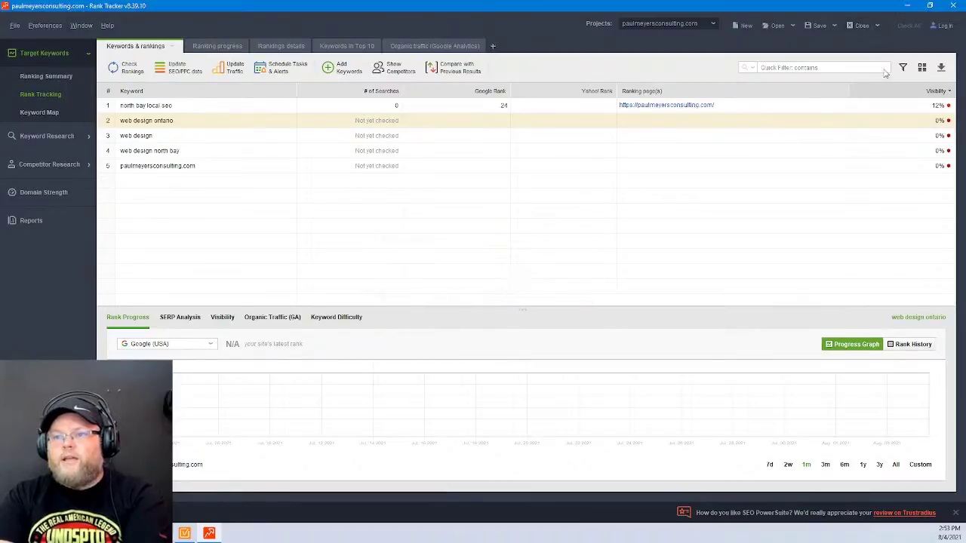
{"action": "left_click", "coordinate": [867, 28]}
{"action": "left_click", "coordinate": [462, 288]}
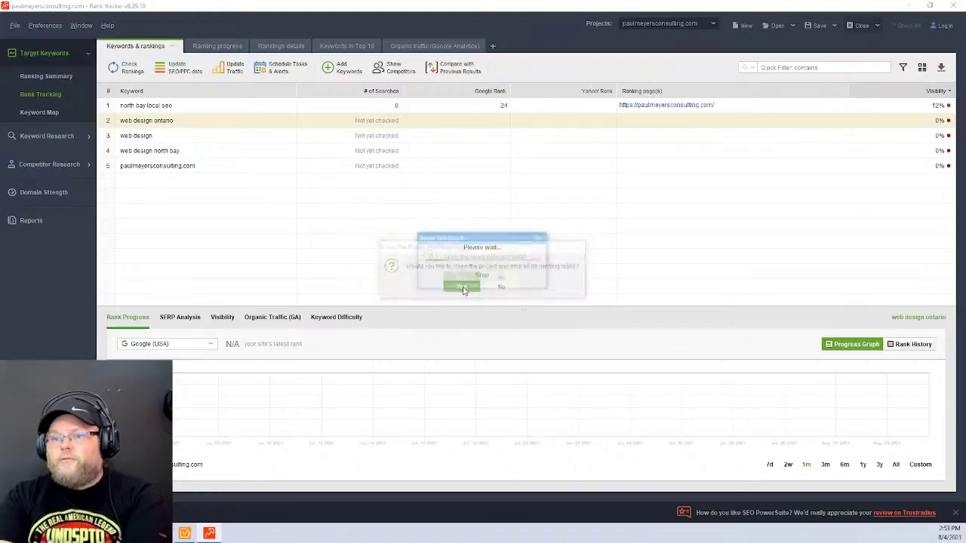
{"action": "left_click", "coordinate": [508, 279]}
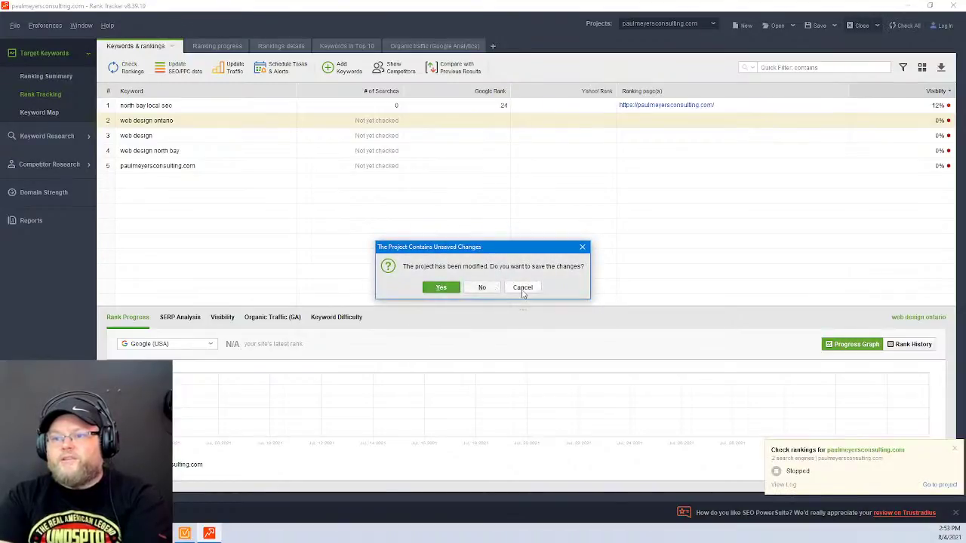
{"action": "left_click", "coordinate": [522, 286]}
- Find Canada's engines in the project's preferred search engines and add Google.ca, Google.ca (Maps) and Google.ca (Mobile)
{"action": "left_click", "coordinate": [46, 25]}
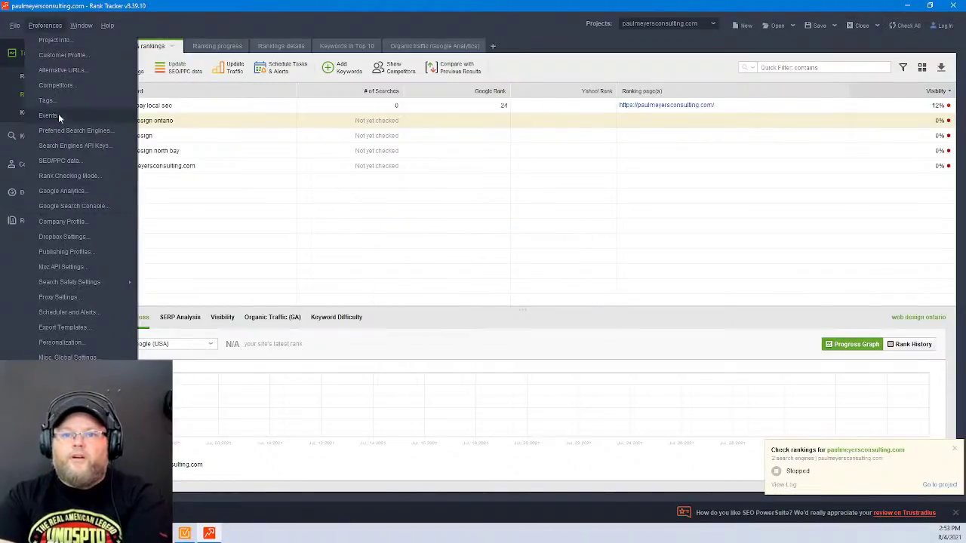
{"action": "left_click", "coordinate": [62, 132]}
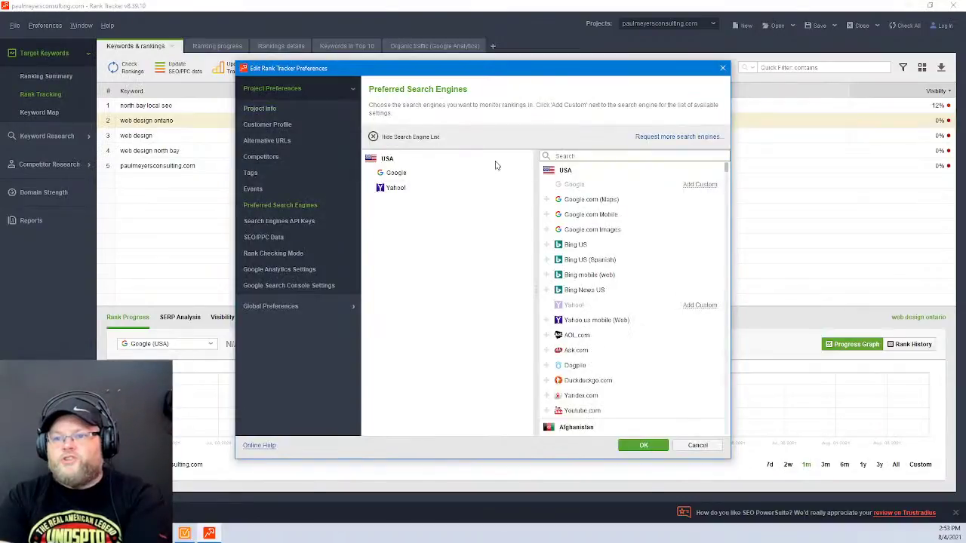
{"action": "type", "text": "canda"}
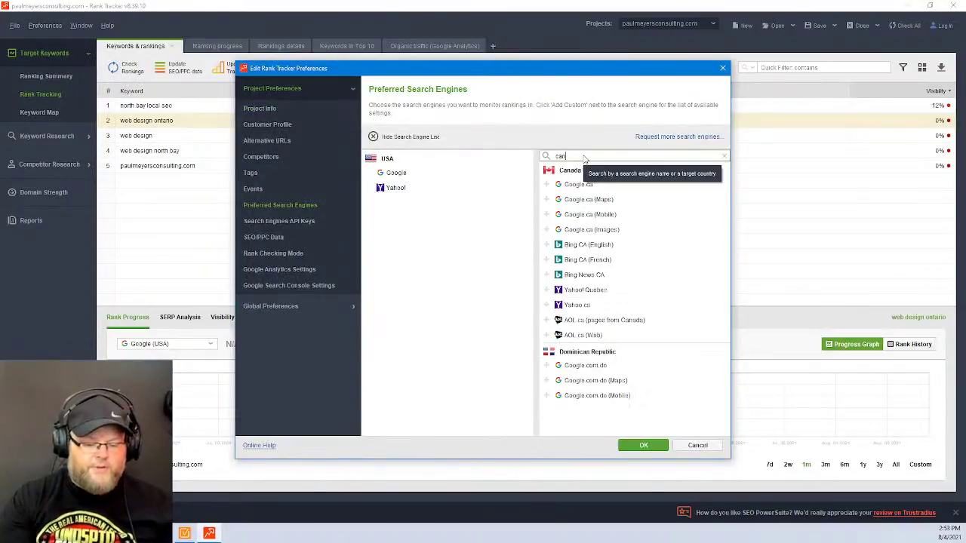
{"action": "key", "text": "BackSpace"}
{"action": "key", "text": "BackSpace"}
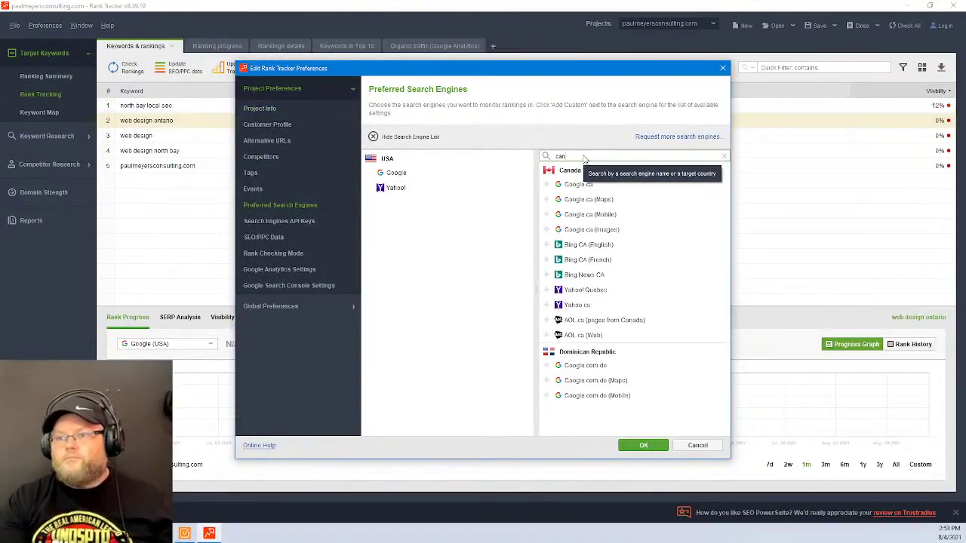
{"action": "left_click", "coordinate": [546, 185]}
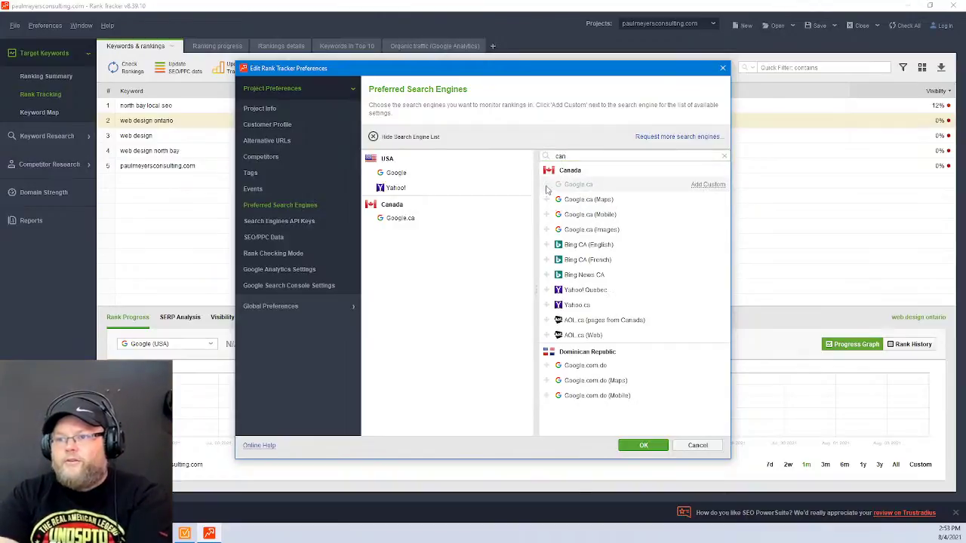
{"action": "left_click", "coordinate": [547, 200]}
{"action": "left_click", "coordinate": [544, 215]}
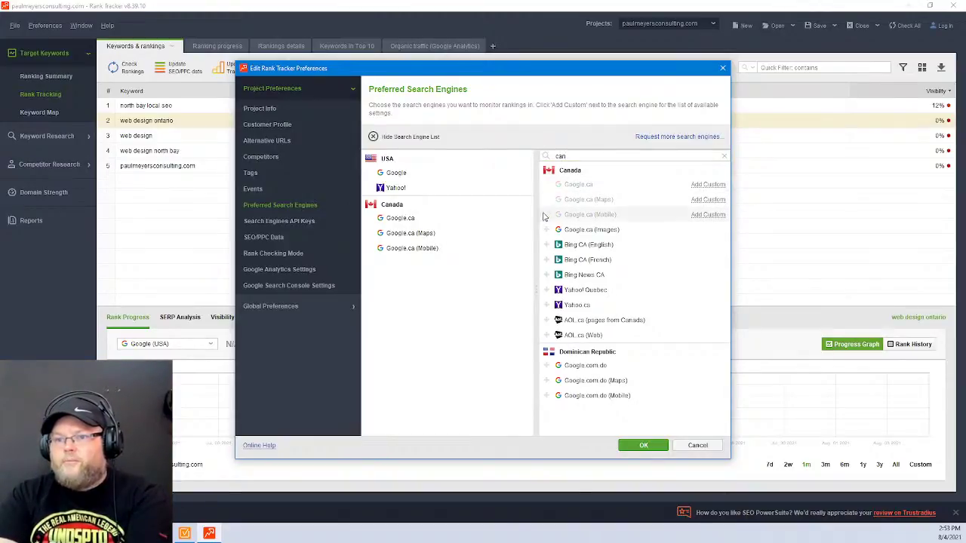
- Remove USA Google and Yahoo! from the preferred search engines and save the preferences
{"action": "left_click", "coordinate": [528, 172]}
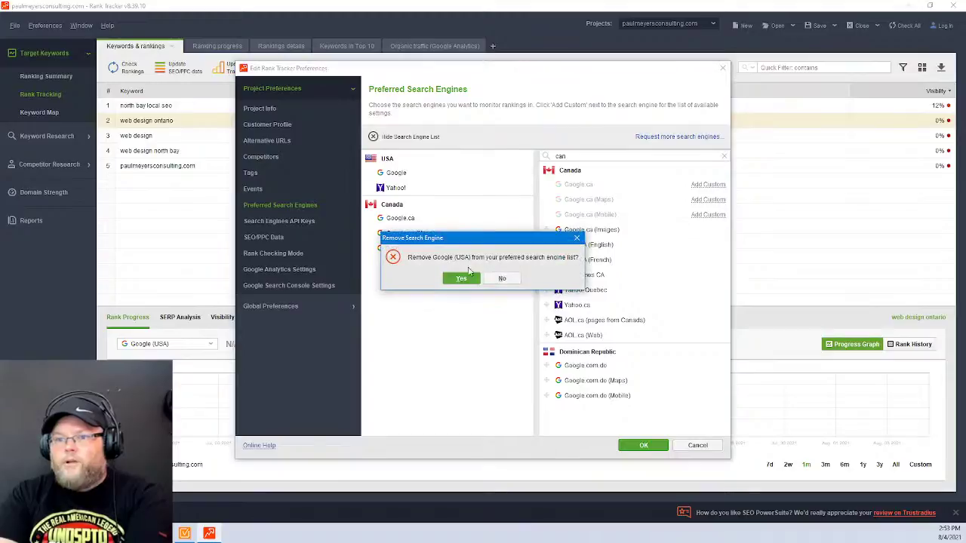
{"action": "left_click", "coordinate": [464, 277]}
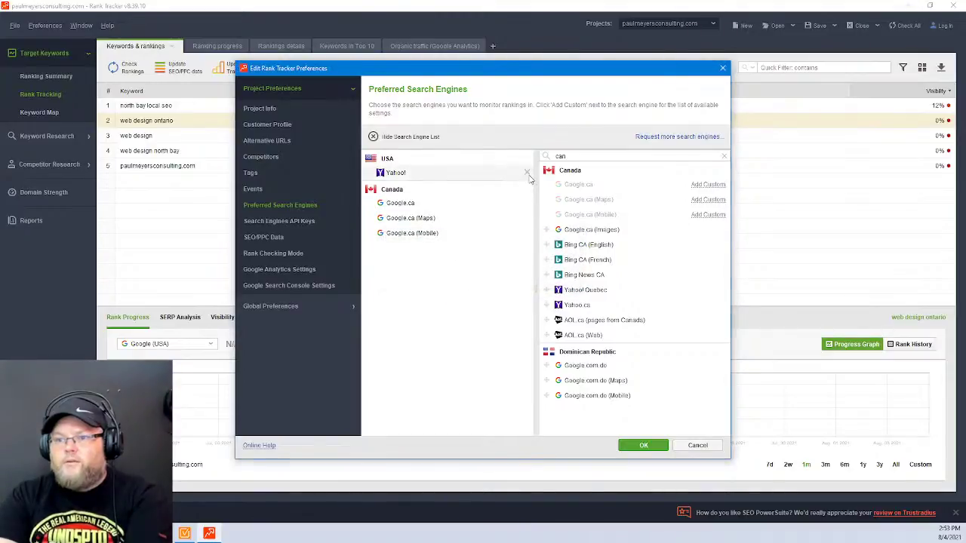
{"action": "left_click", "coordinate": [528, 174]}
{"action": "left_click", "coordinate": [461, 277]}
{"action": "left_click", "coordinate": [642, 446]}
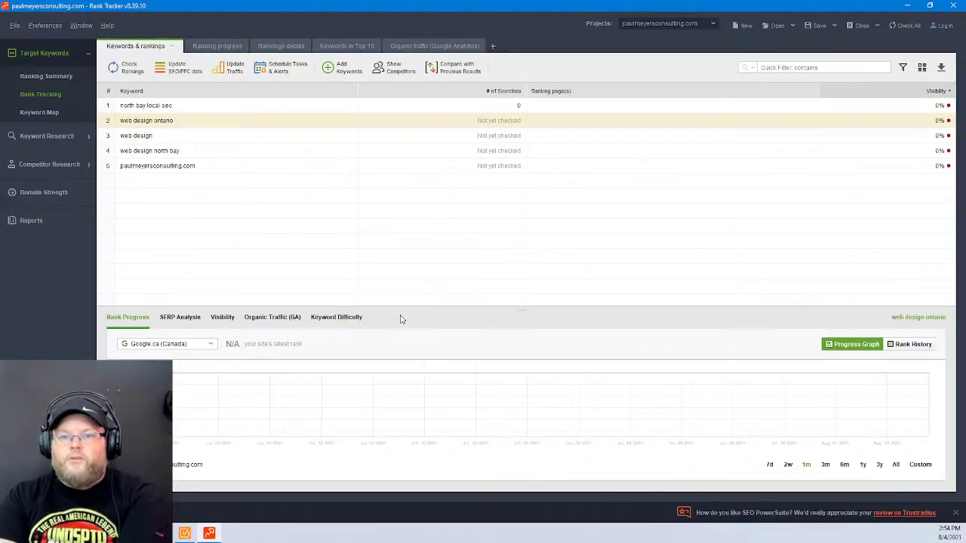
- Delete the site's domain name from the keyword list and check rankings for all remaining keywords
{"action": "left_click", "coordinate": [245, 167]}
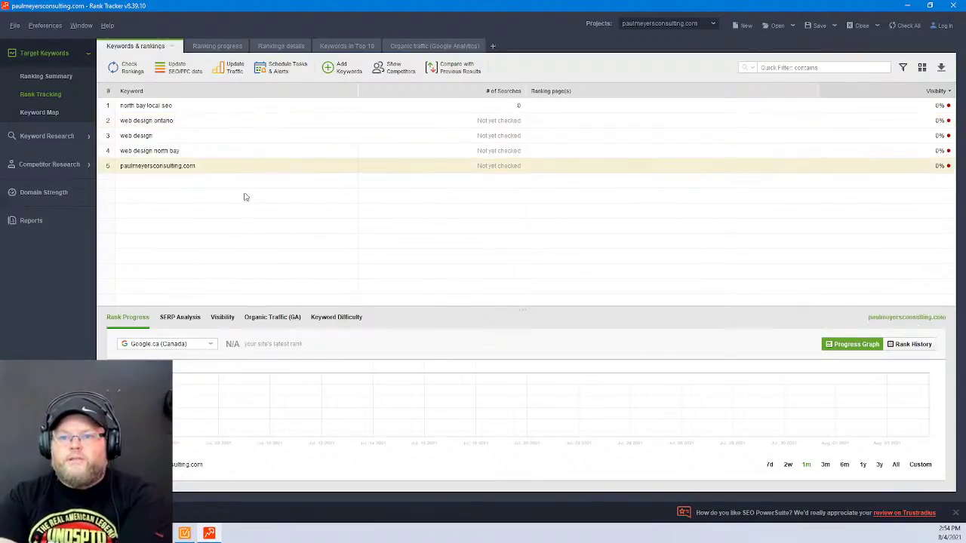
{"action": "key", "text": "Delete"}
{"action": "left_click", "coordinate": [504, 197]}
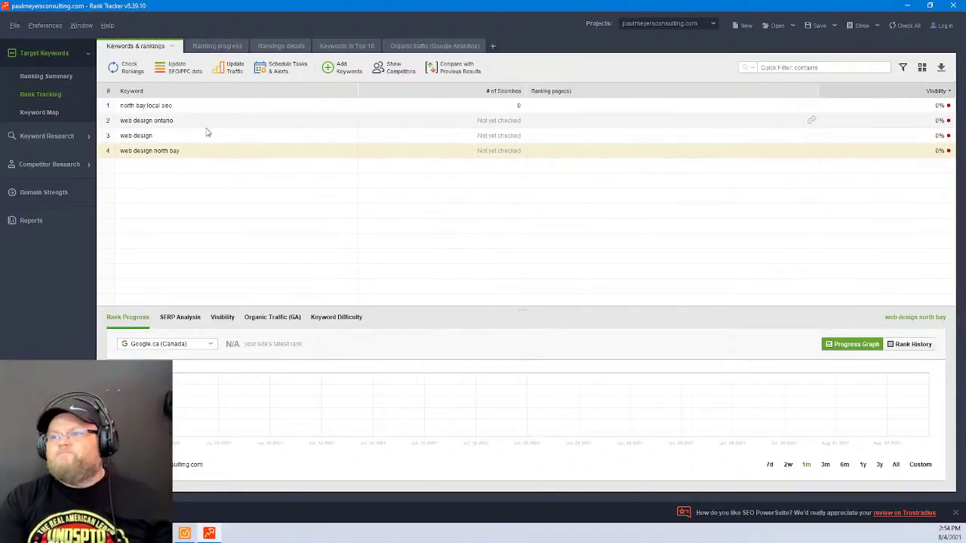
{"action": "left_click", "coordinate": [902, 26]}
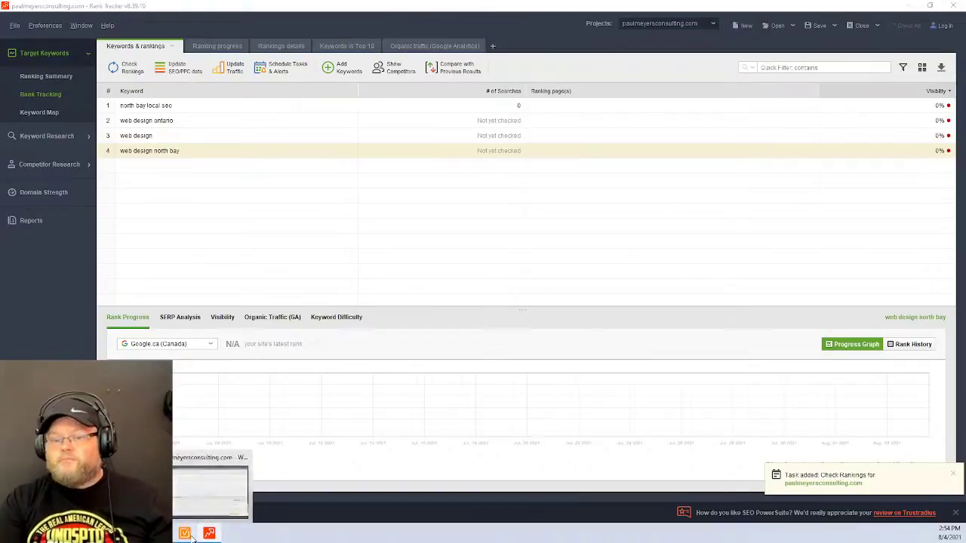
- Switch to WebSite Auditor and examine the Site Audit (Details) report from the indexing, redirect and link summary to the 4xx resources
{"action": "left_click", "coordinate": [207, 483]}
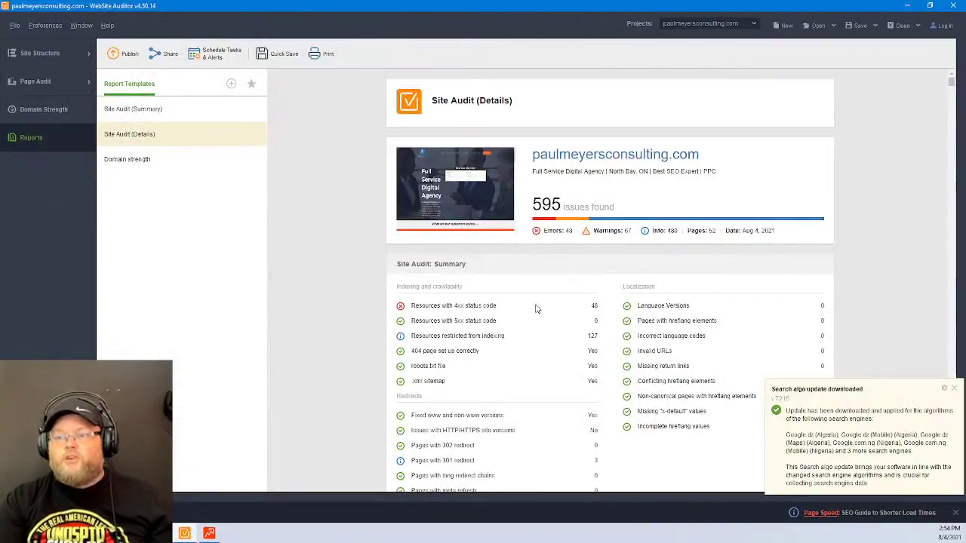
{"action": "scroll", "coordinate": [777, 352], "scroll_direction": "down", "scroll_amount": 2}
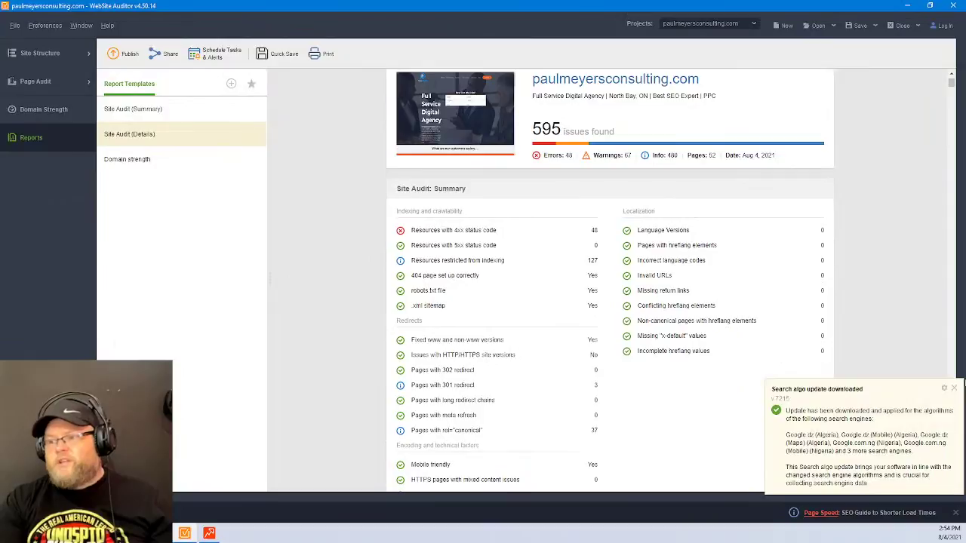
{"action": "left_click", "coordinate": [954, 389]}
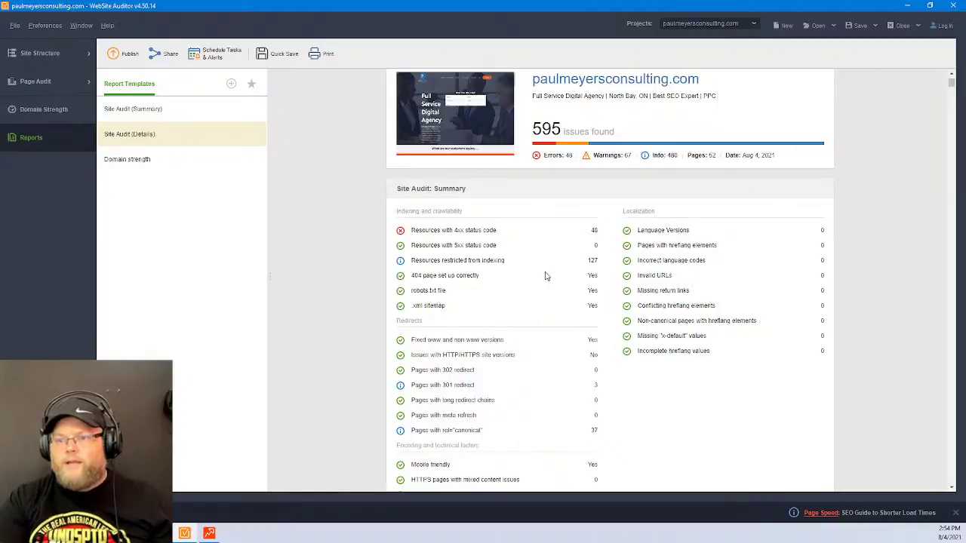
{"action": "scroll", "coordinate": [574, 285], "scroll_direction": "down", "scroll_amount": 4}
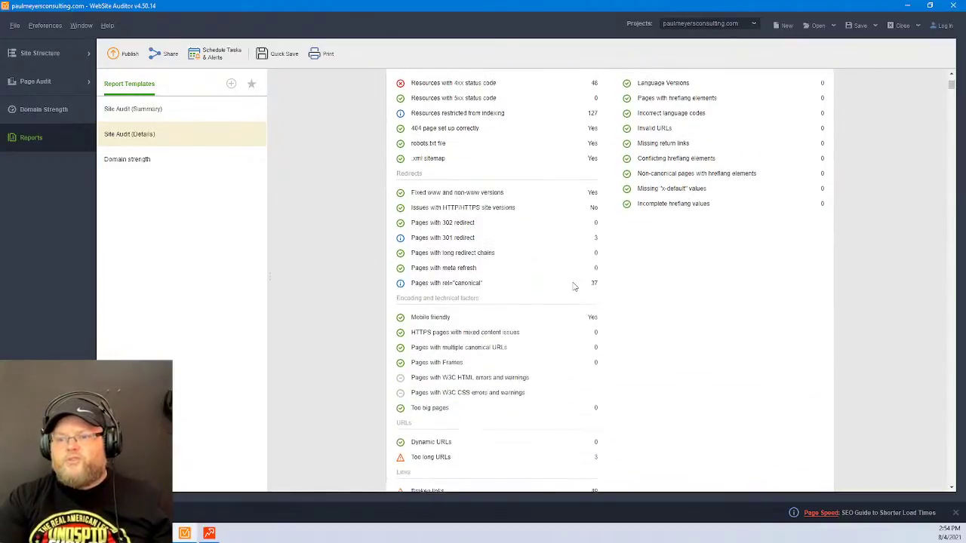
{"action": "scroll", "coordinate": [574, 285], "scroll_direction": "down", "scroll_amount": 4}
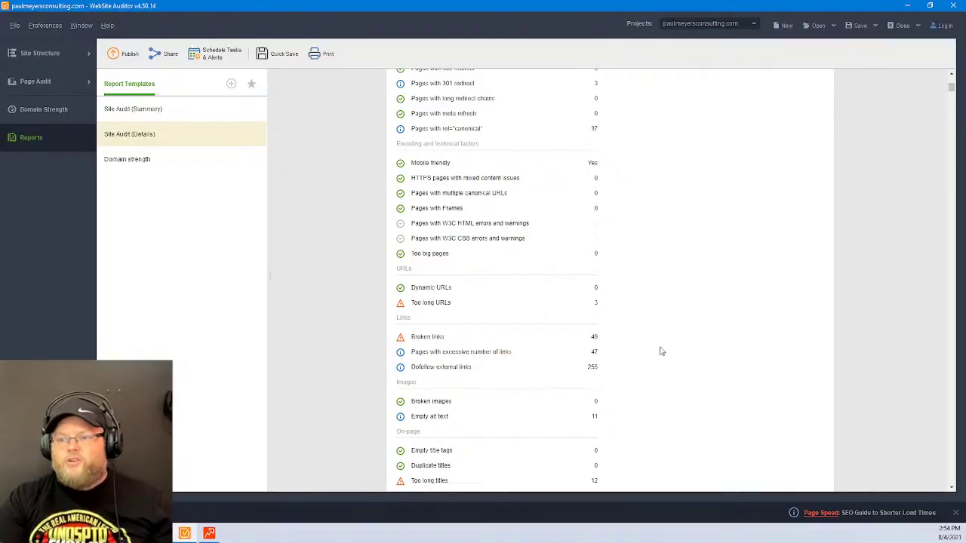
{"action": "scroll", "coordinate": [785, 339], "scroll_direction": "down", "scroll_amount": 4}
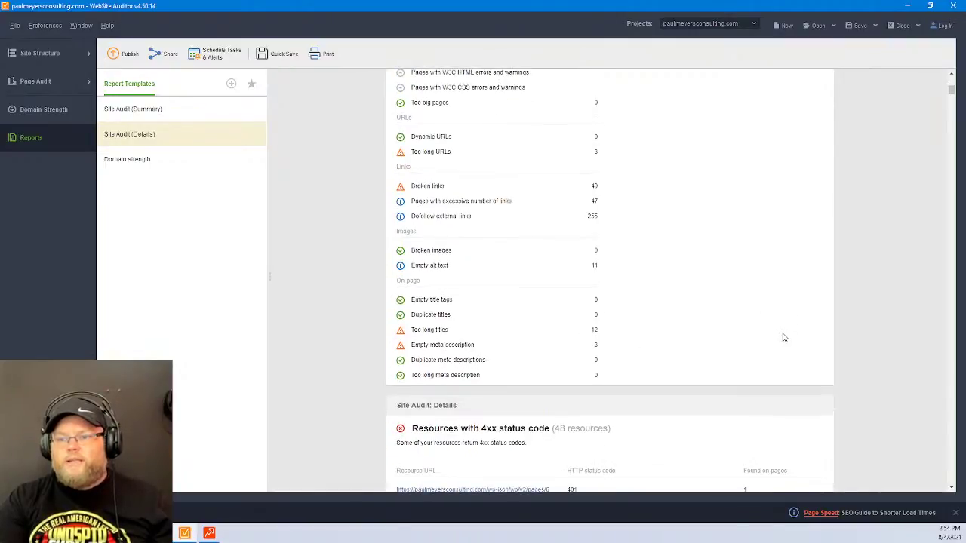
{"action": "scroll", "coordinate": [634, 369], "scroll_direction": "down", "scroll_amount": 1}
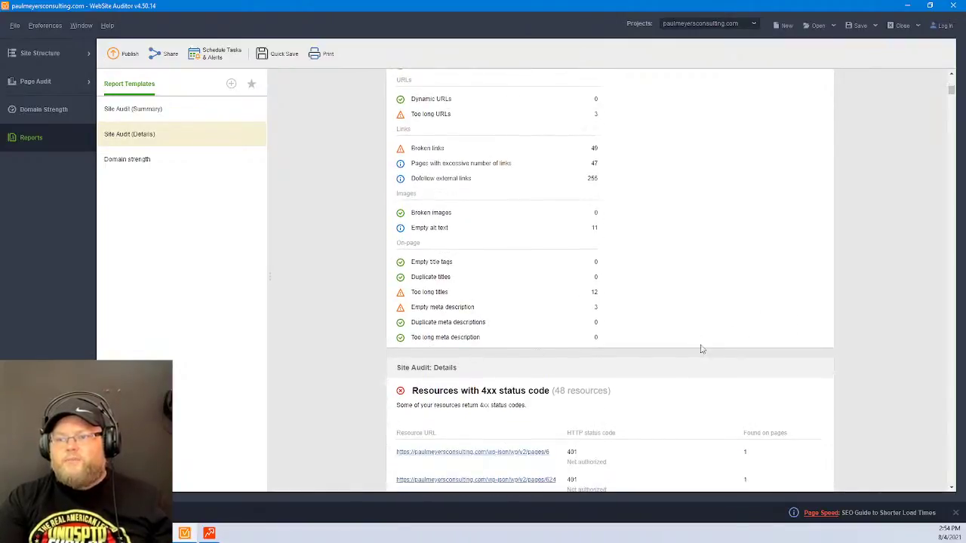
{"action": "scroll", "coordinate": [609, 325], "scroll_direction": "down", "scroll_amount": 4}
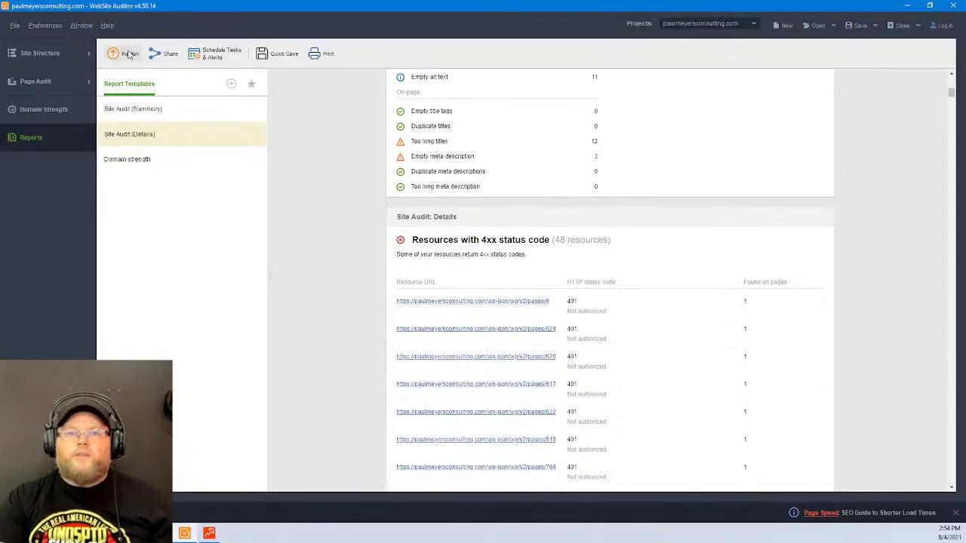
- Publish the Site Audit (Details) report using the preselected publishing profile
{"action": "left_click", "coordinate": [124, 53]}
{"action": "left_click", "coordinate": [628, 433]}
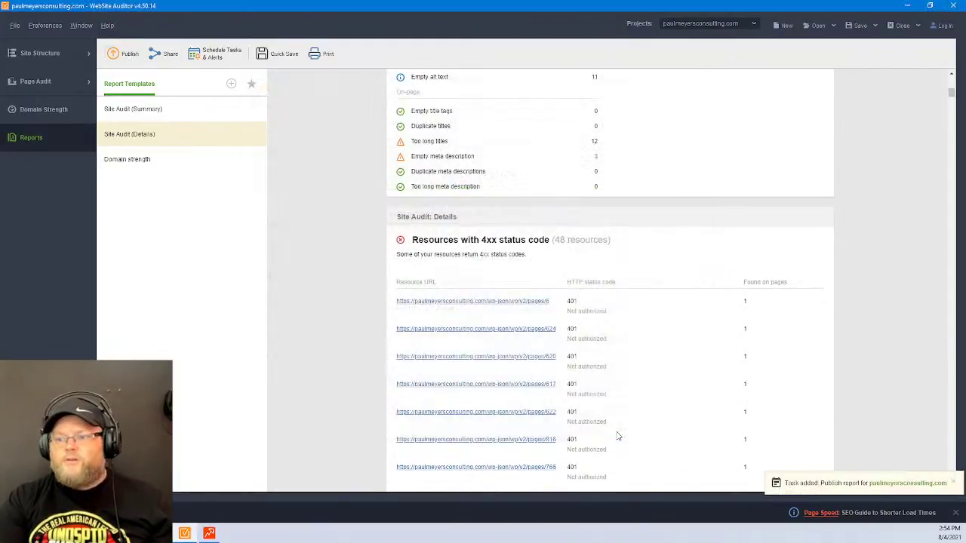
{"action": "scroll", "coordinate": [629, 376], "scroll_direction": "up", "scroll_amount": 8}
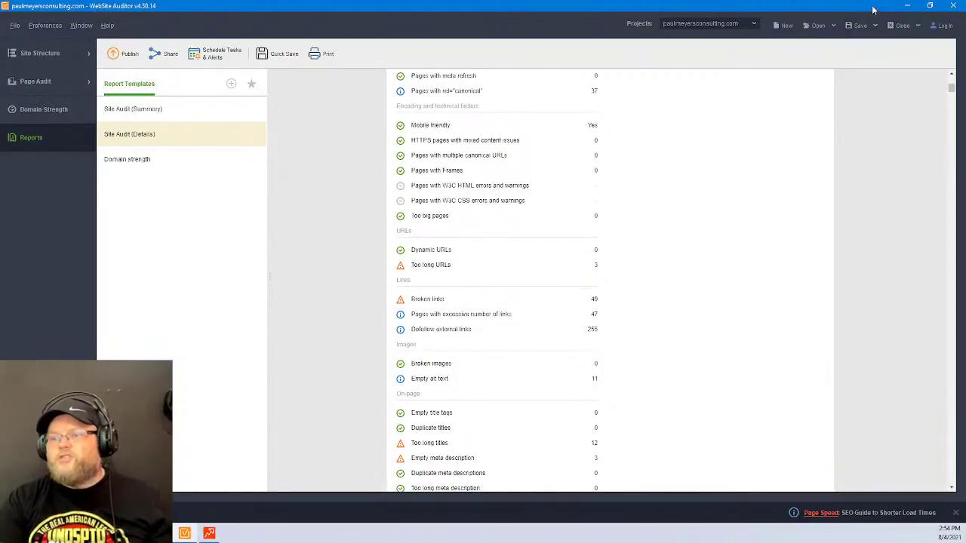
- Return to Rank Tracker and review the Keyword Rankings and Visibility report down to the per-keyword rankings table
{"action": "left_click", "coordinate": [907, 6]}
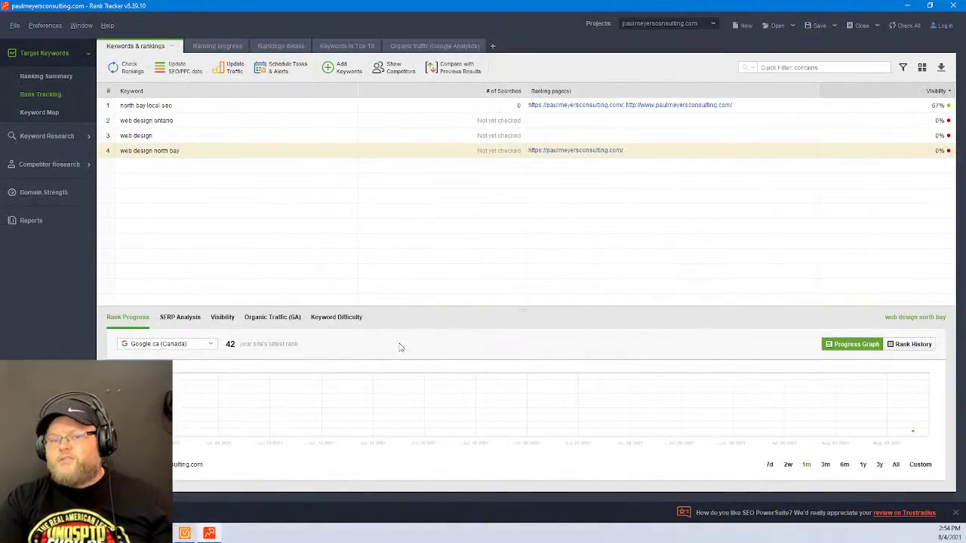
{"action": "left_click", "coordinate": [50, 221]}
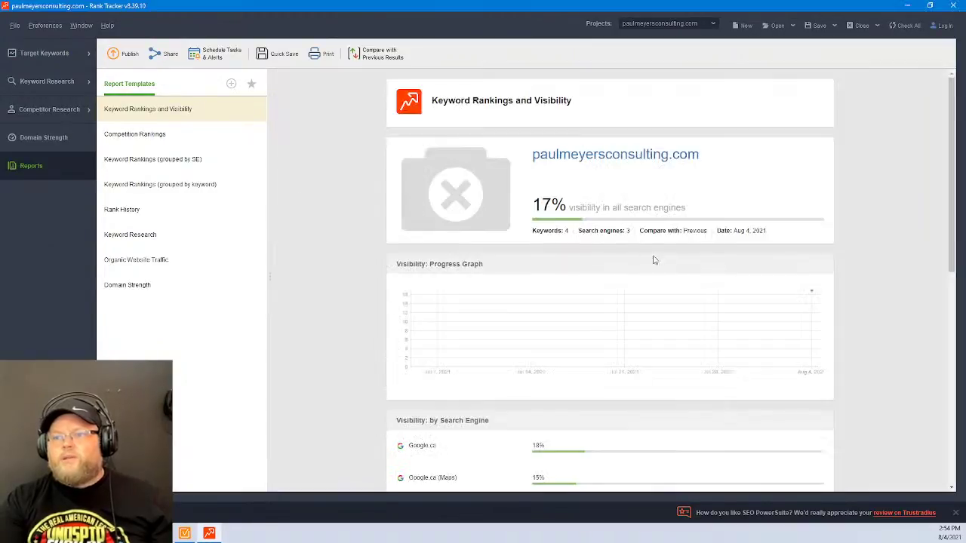
{"action": "scroll", "coordinate": [654, 260], "scroll_direction": "down", "scroll_amount": 5}
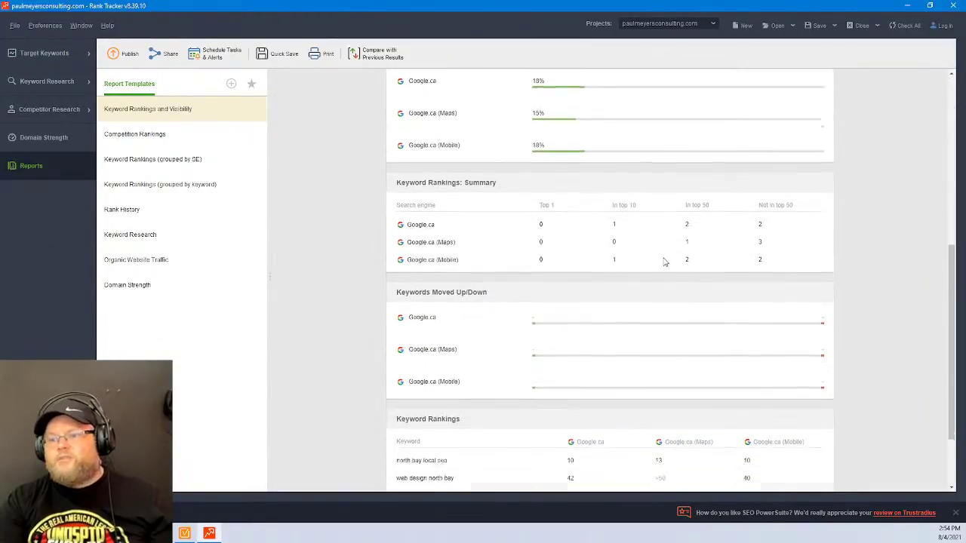
{"action": "scroll", "coordinate": [665, 262], "scroll_direction": "down", "scroll_amount": 2}
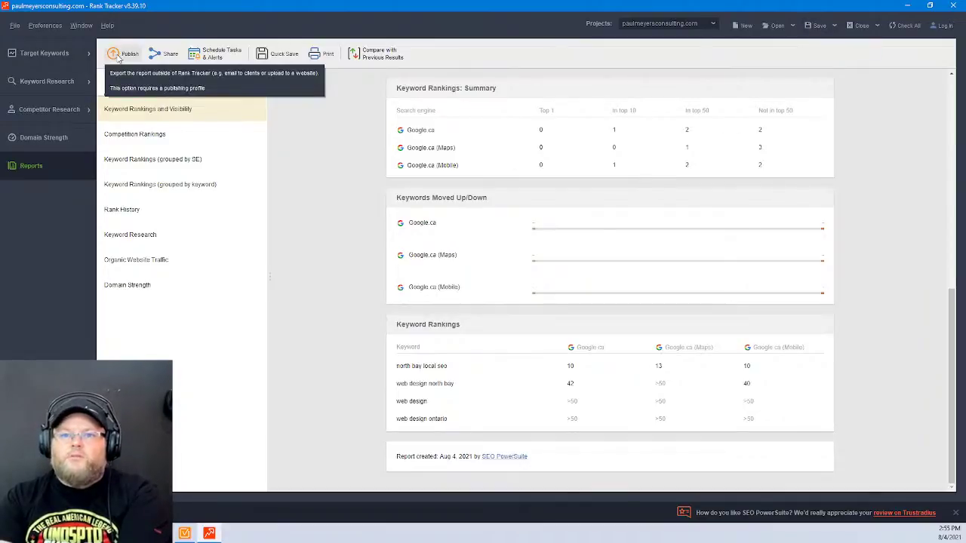
- Publish the Keyword Rankings (grouped by SE) report as a PDF with the "Save to your hard drive" profile
{"action": "left_click", "coordinate": [151, 159]}
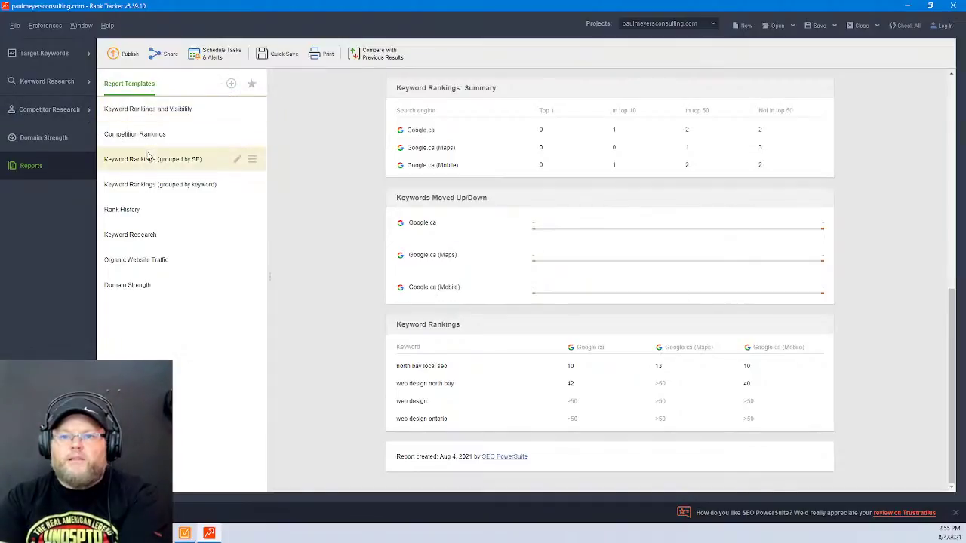
{"action": "left_click", "coordinate": [125, 54]}
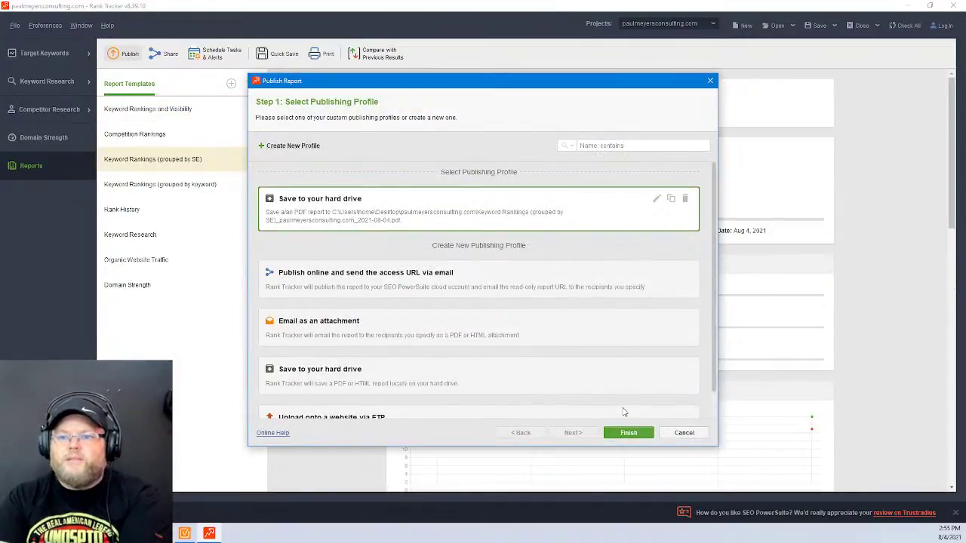
{"action": "left_click", "coordinate": [626, 436]}
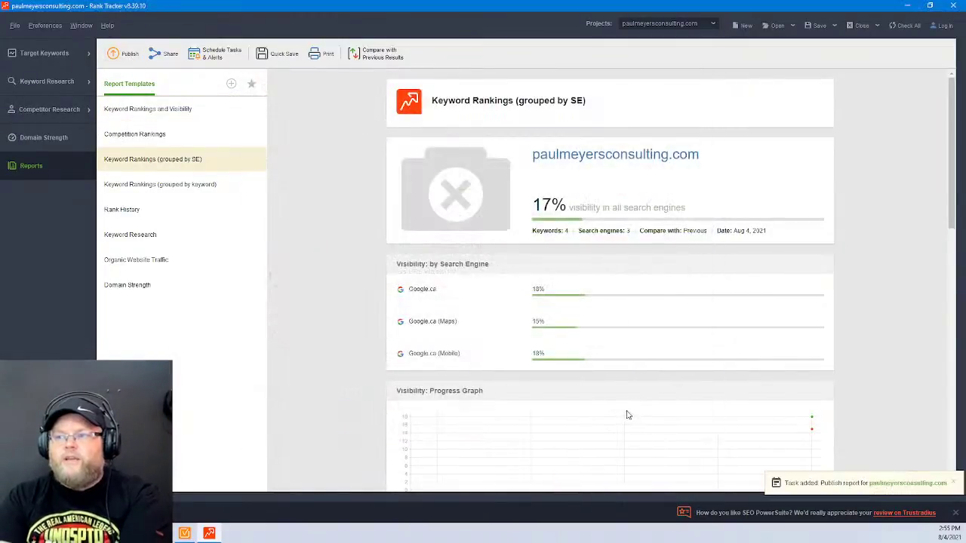